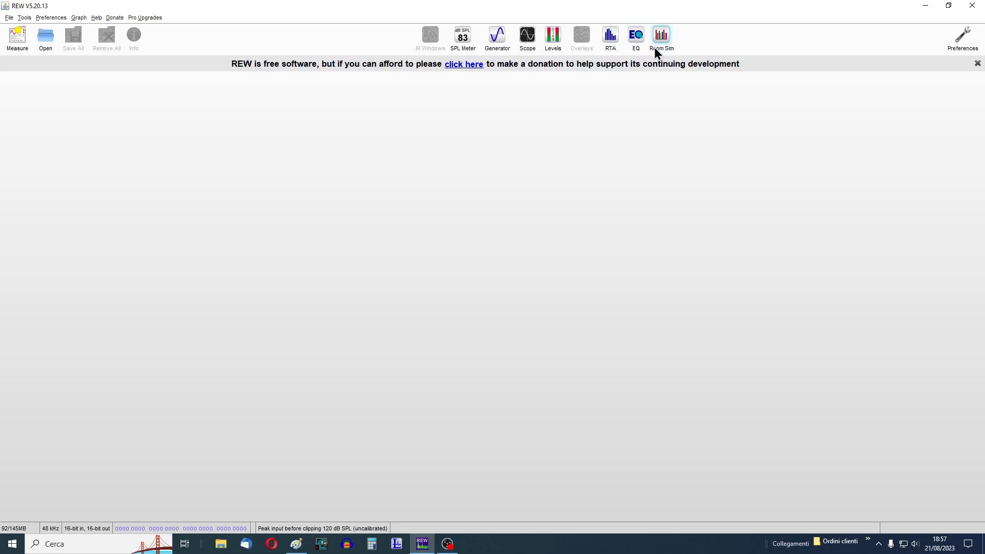
- Open the room simulator in a maximized window and go through the room's length, width and height fields
left_click(661, 37)
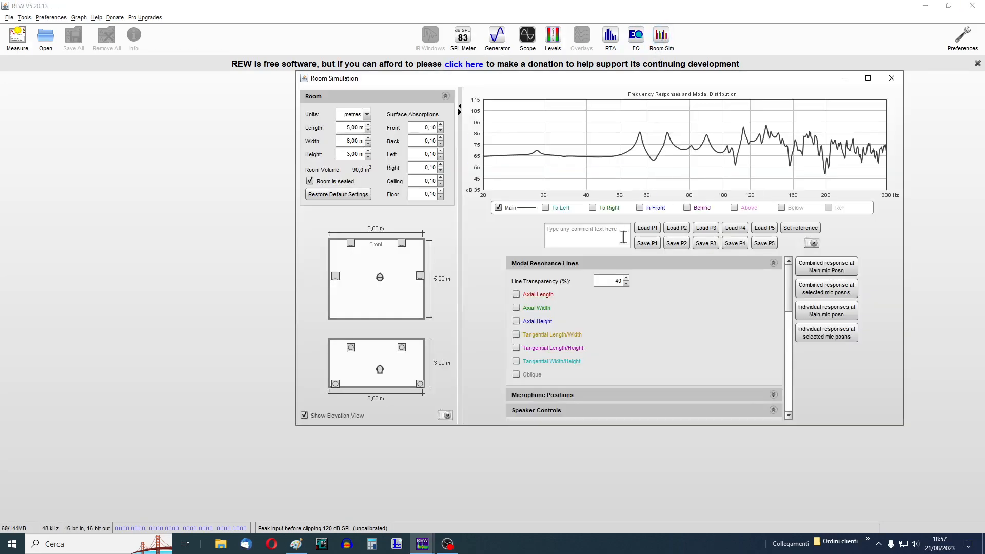
left_click(868, 78)
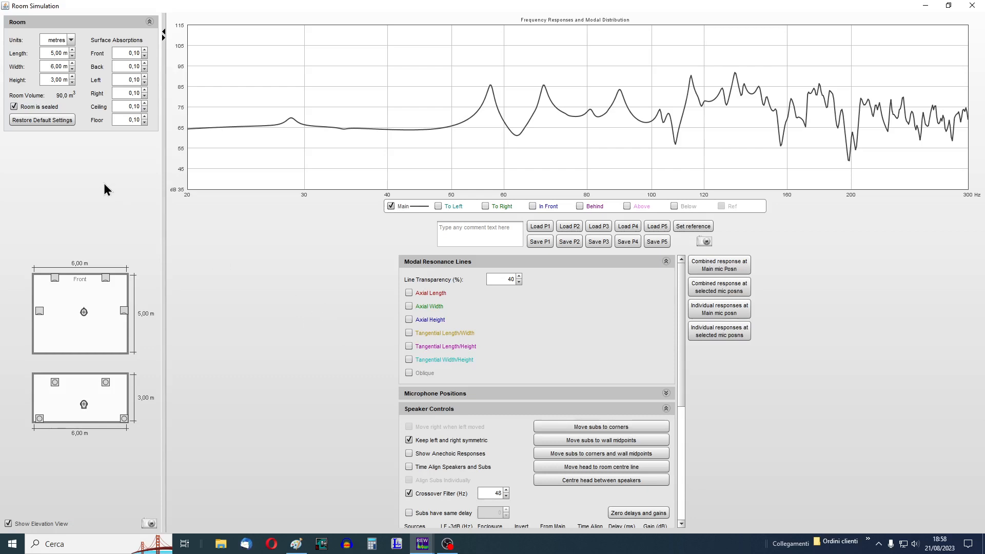
left_click(46, 53)
left_click(47, 67)
left_click(46, 79)
- Toggle the sealed-room option off and on to compare the low-frequency response, leaving it enabled
left_click(15, 107)
left_click(14, 108)
left_click(14, 107)
left_click(14, 107)
left_click(14, 107)
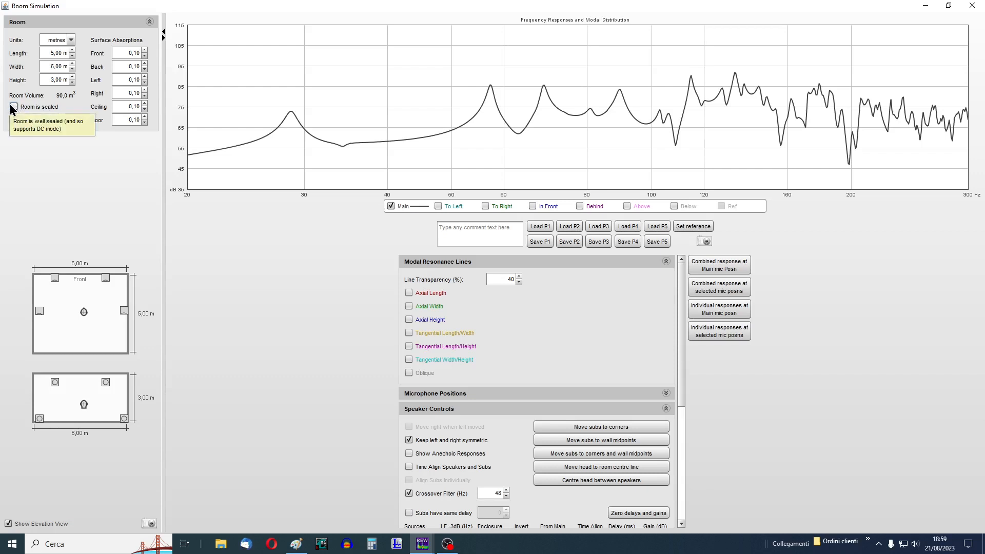
left_click(13, 107)
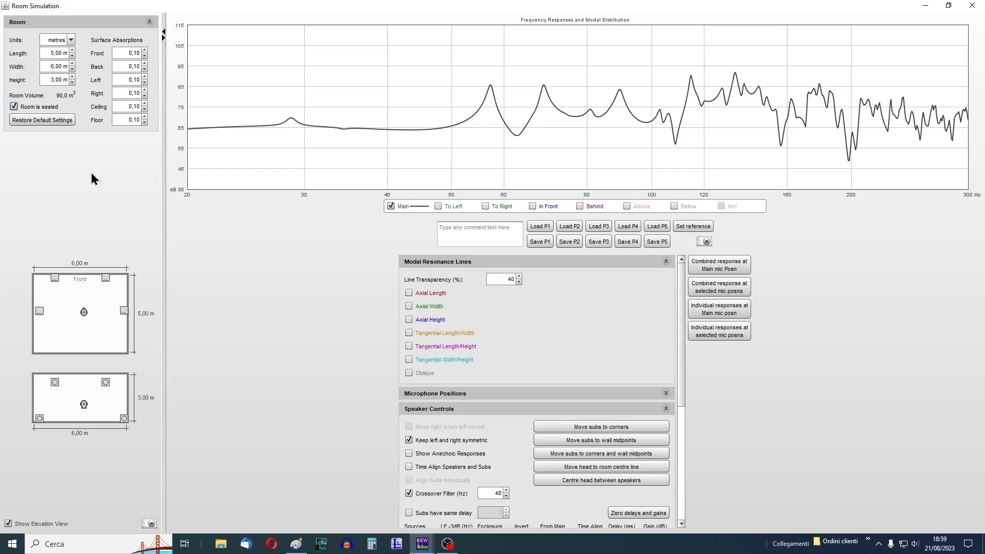
- Review the surface absorption values for the front, back, left, right, ceiling and floor
double_click(123, 53)
double_click(123, 67)
double_click(121, 79)
double_click(121, 93)
double_click(120, 106)
double_click(121, 119)
double_click(123, 53)
- Consult the sound absorption class table in Paint and return to the Room Simulation window
left_click(300, 547)
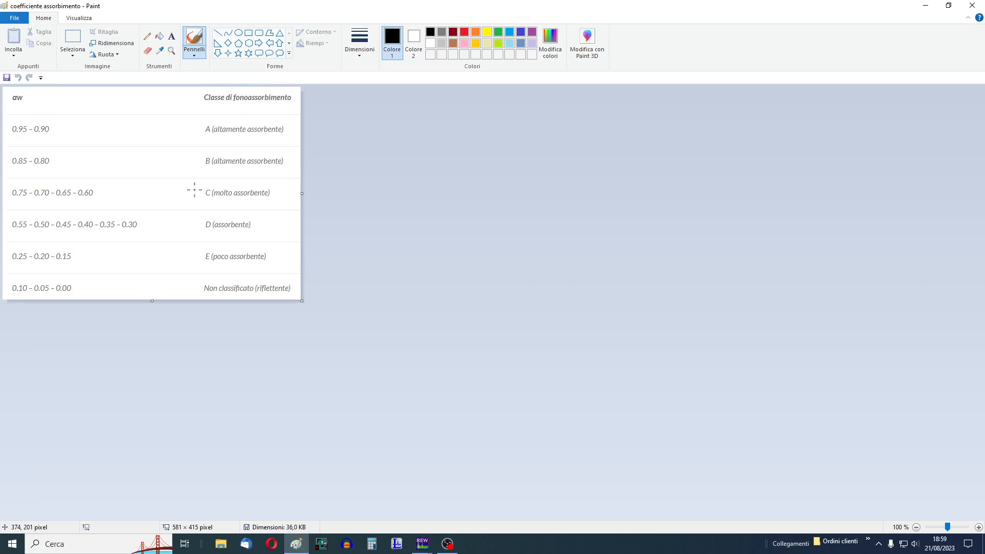
left_click(225, 294)
left_click(322, 547)
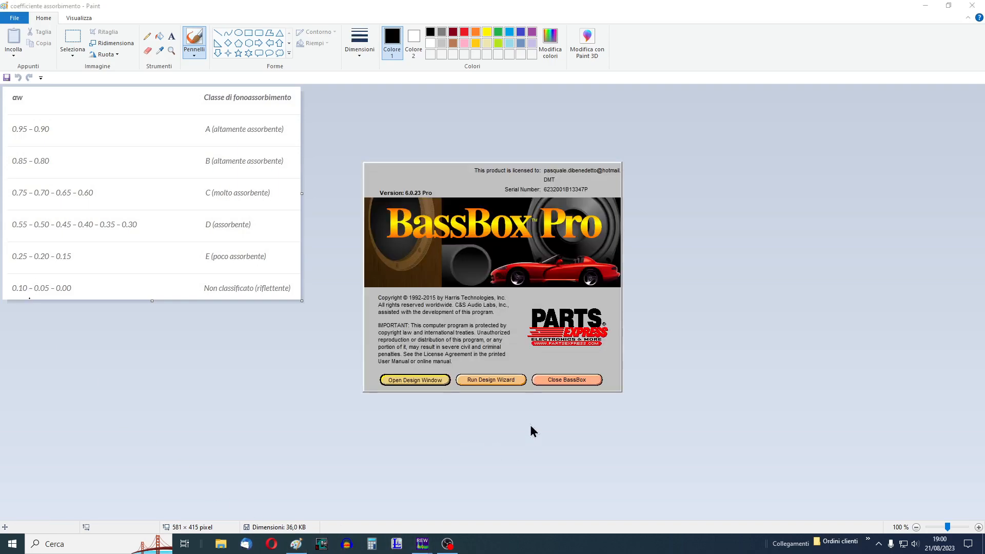
left_click(567, 380)
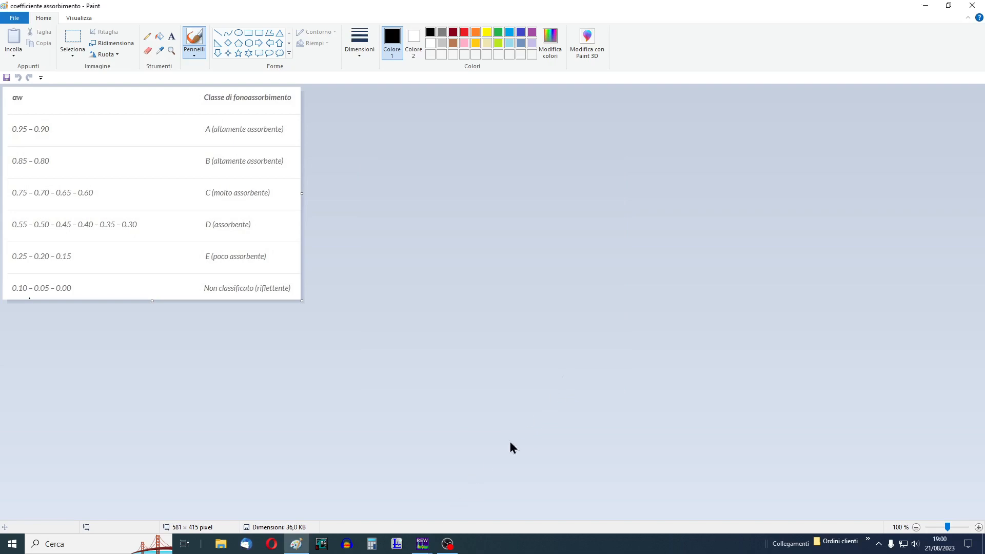
mouse_move(422, 546)
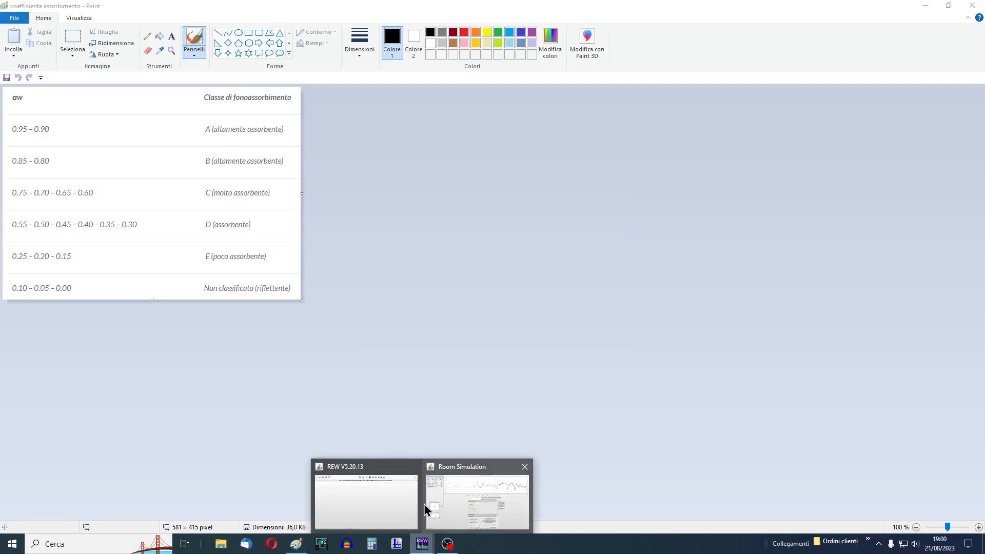
left_click(471, 505)
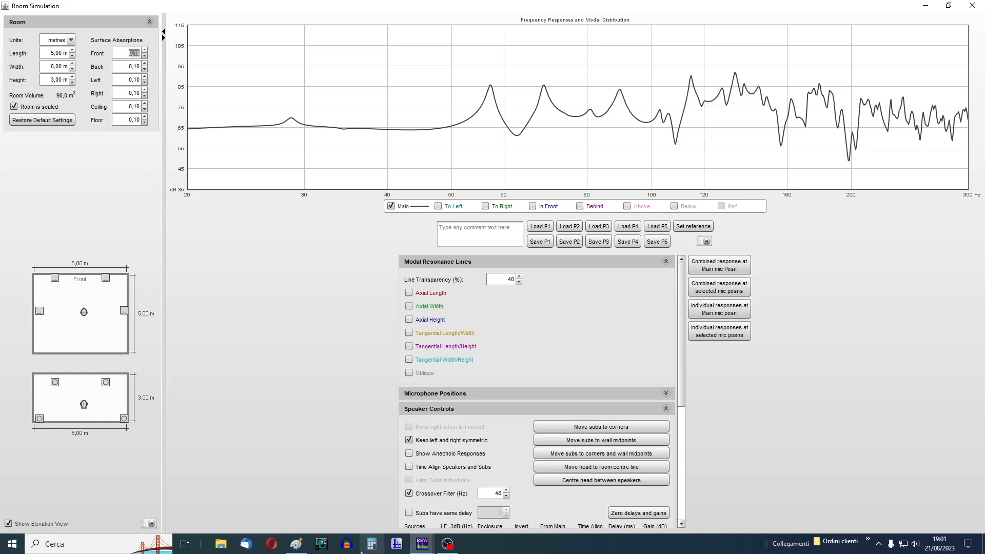
left_click(296, 544)
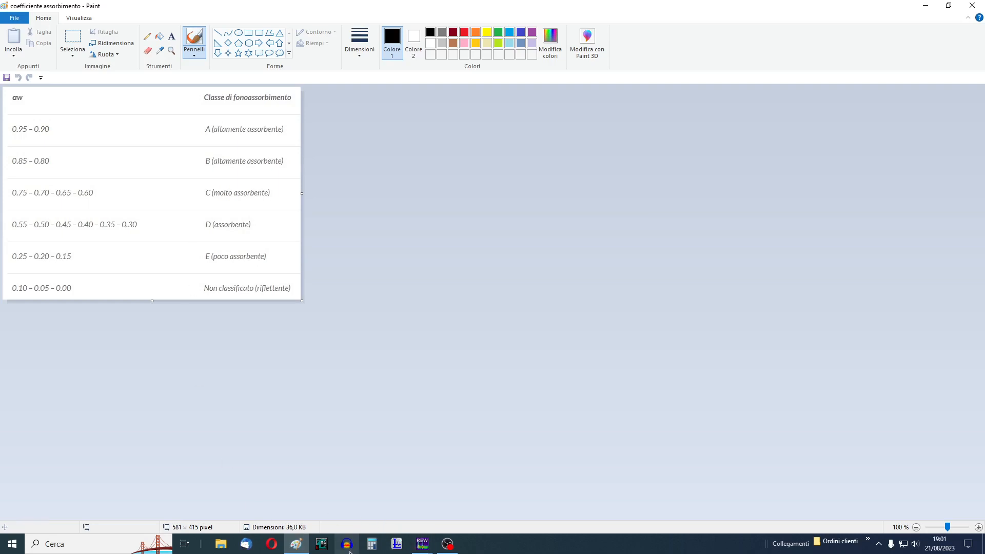
mouse_move(423, 549)
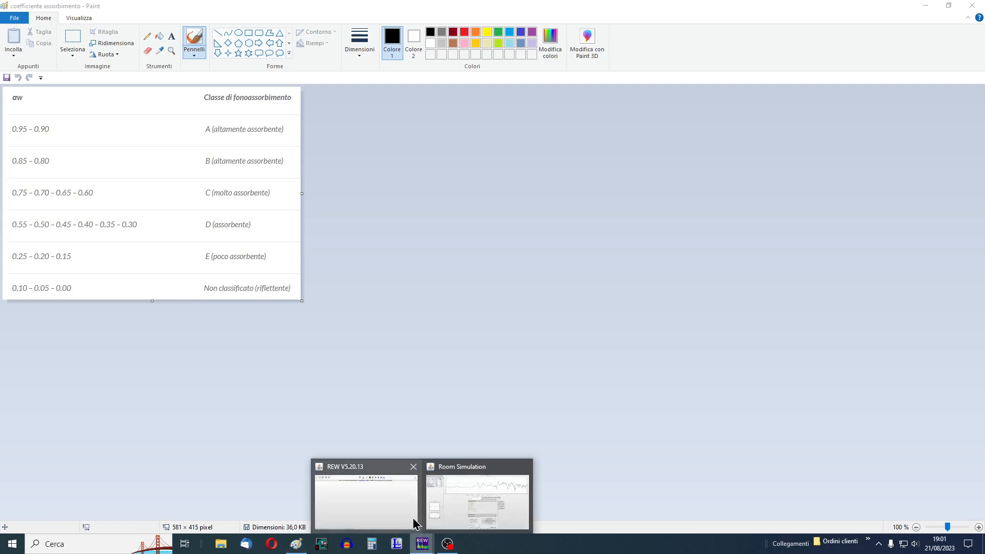
left_click(458, 518)
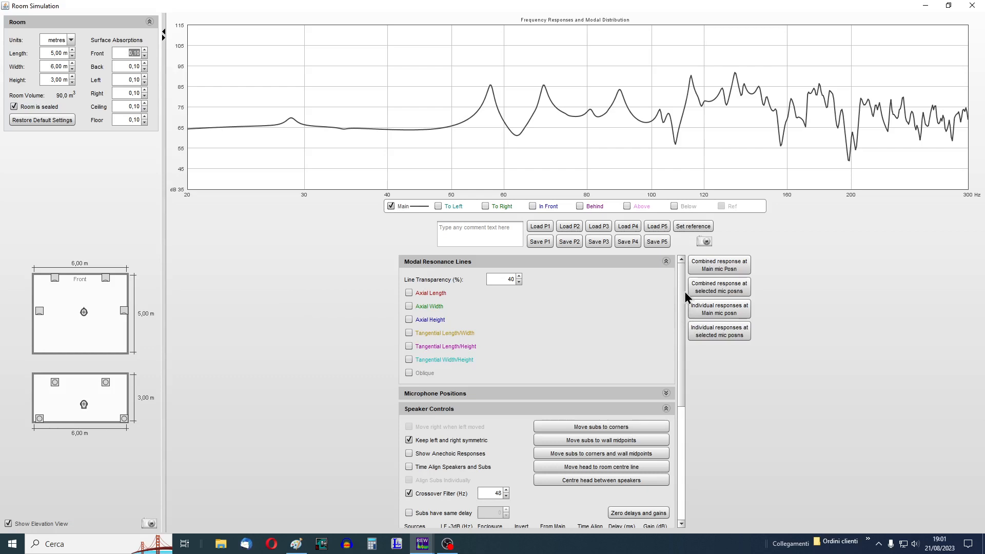
- Toggle the Left and Right speakers in the source list, leaving only Right active alongside the two subs
mouse_move(684, 291)
left_mouse_down()
mouse_move(686, 327)
mouse_move(683, 284)
left_mouse_up()
left_click_drag(682, 278, 646, 399)
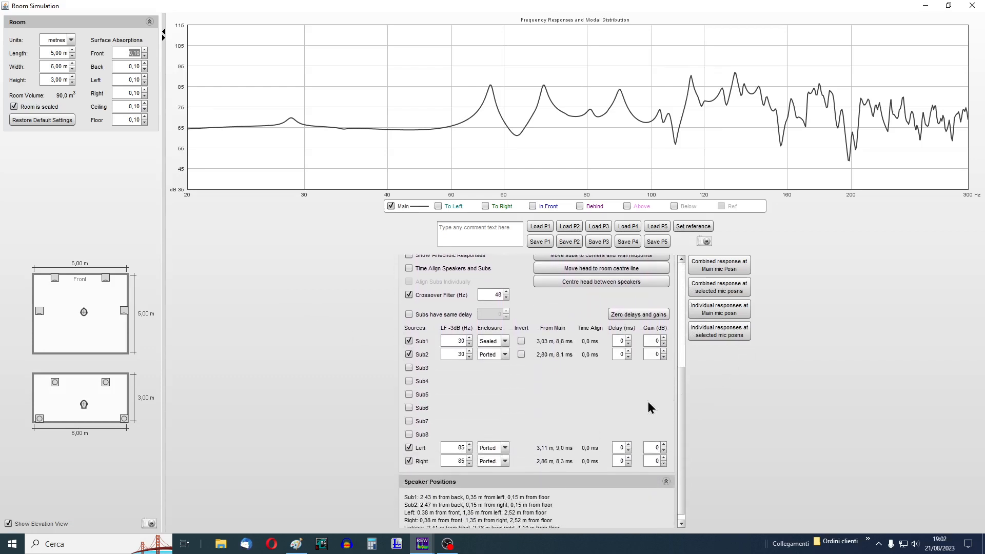
left_click(408, 447)
left_click(409, 460)
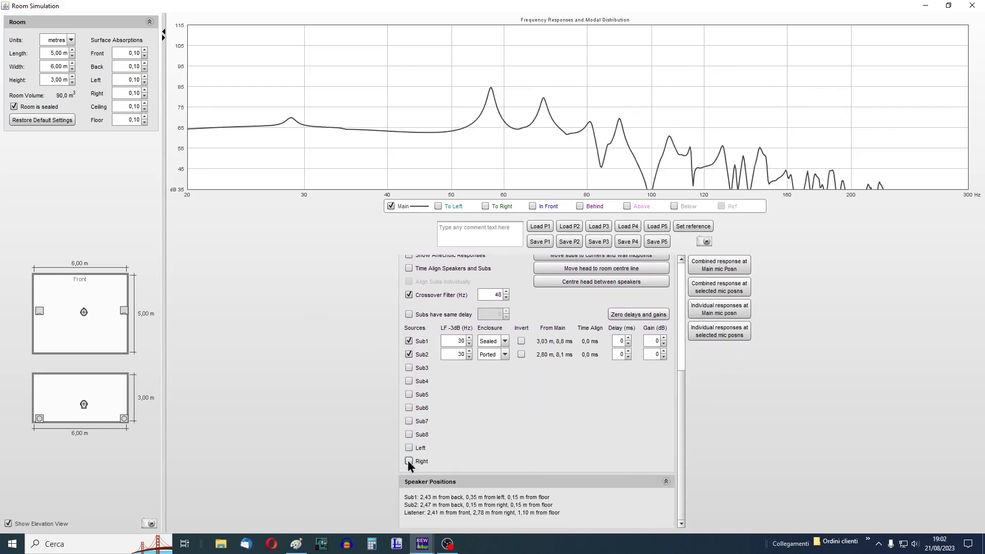
left_click(409, 450)
left_click(409, 460)
left_click(408, 453)
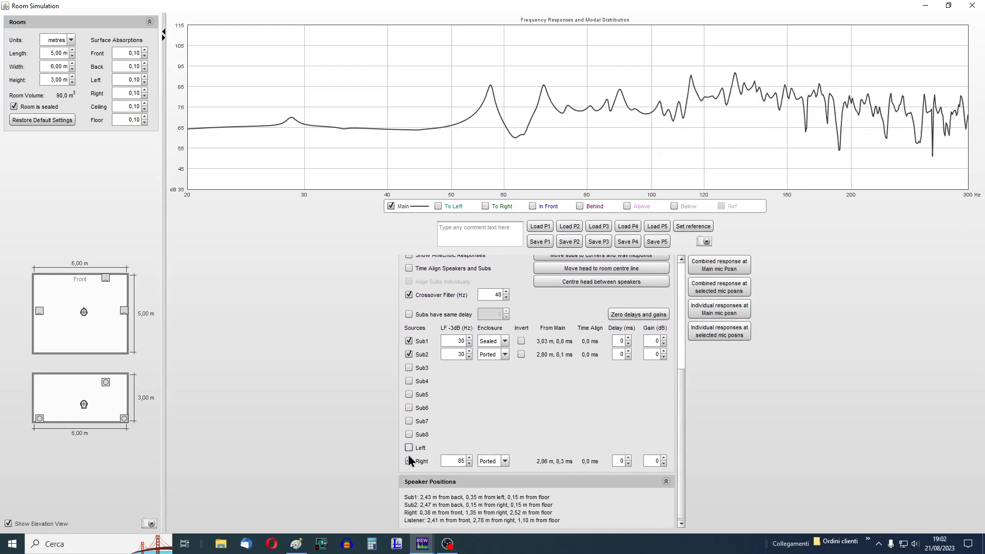
- Disable Sub2 and Sub1 in the source list, and re-enable Sub1
scroll(681, 406, "up", 3)
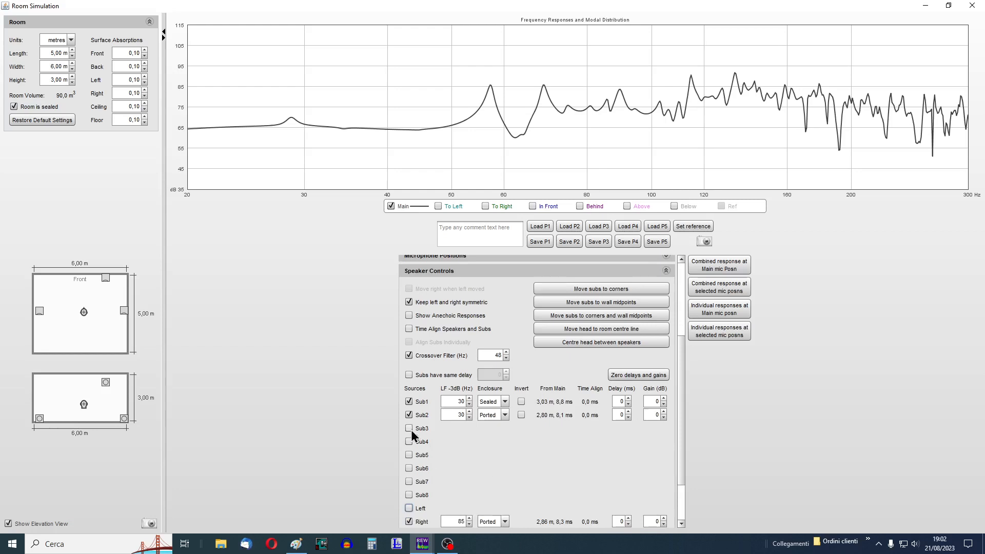
left_click(409, 415)
left_click(409, 402)
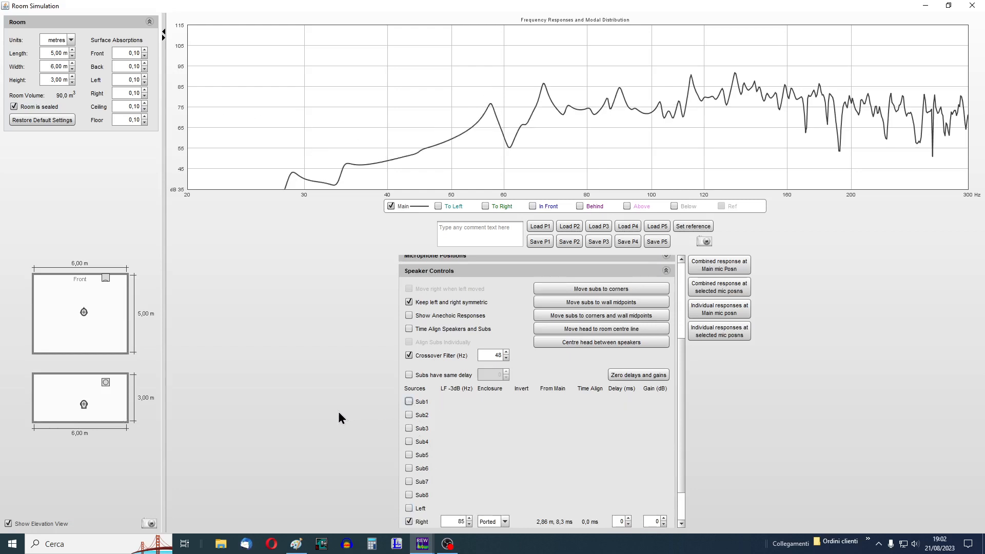
left_click(409, 402)
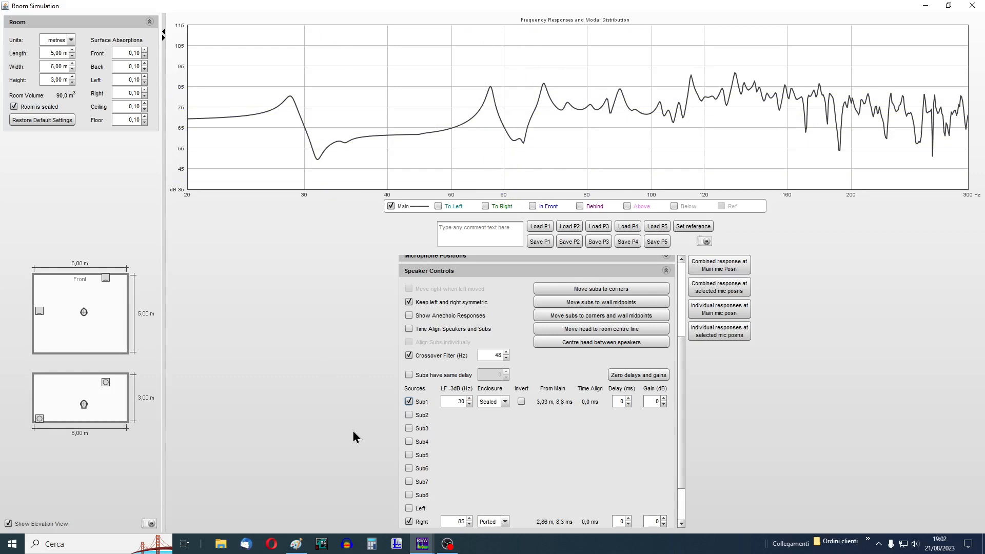
- Inspect Sub1's LF -3dB setting and enclosure options, keeping the enclosure as Sealed
double_click(461, 400)
left_click(504, 402)
left_click(481, 444)
left_click(681, 343)
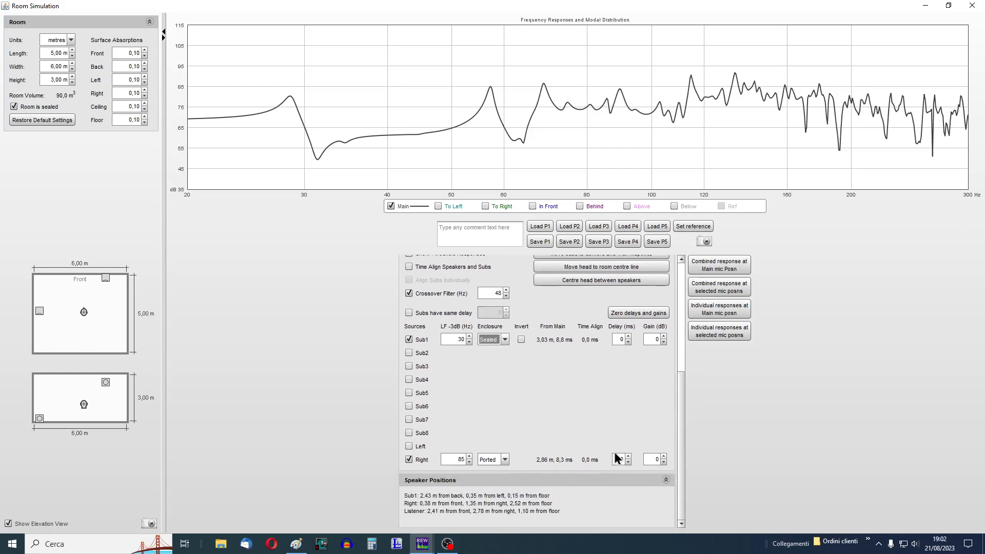
- Switch the Right and Left speakers off and on individually to compare their responses, leaving both enabled
left_click(409, 460)
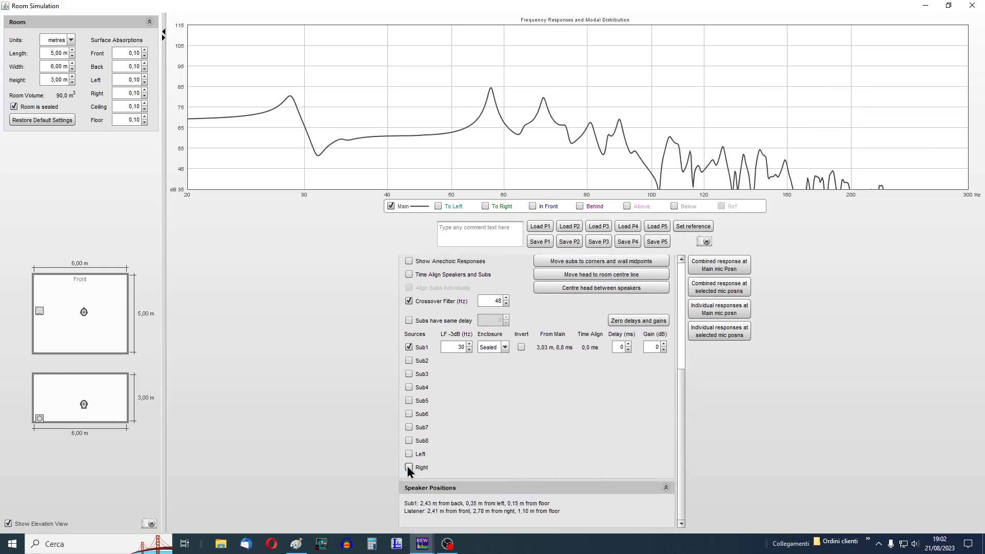
left_click(409, 467)
left_click(409, 454)
left_click(409, 467)
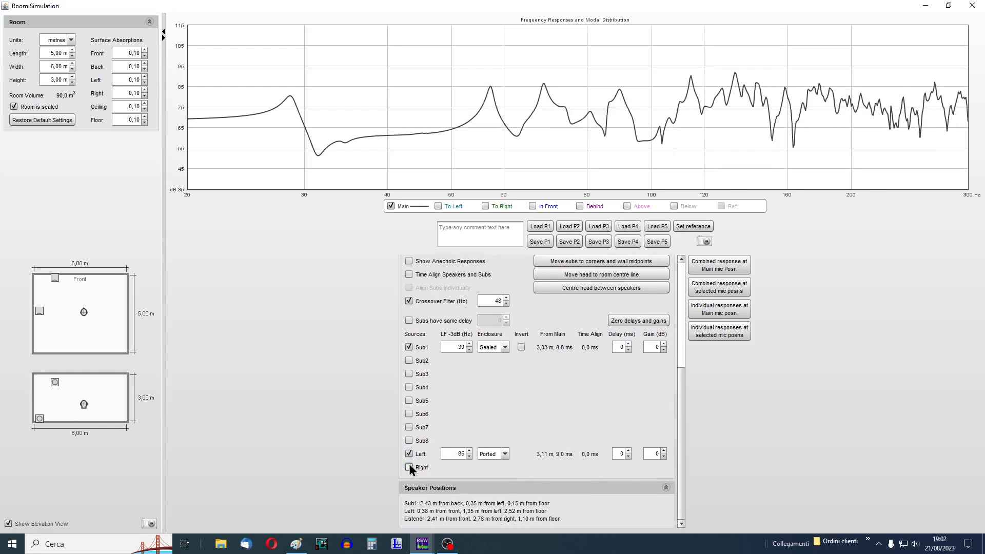
left_click(408, 454)
left_click(408, 467)
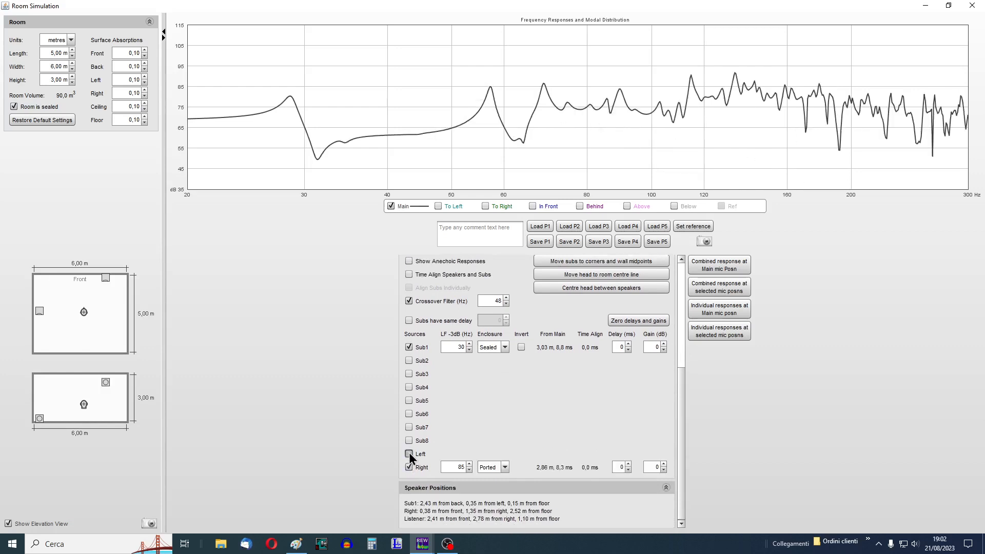
left_click(409, 454)
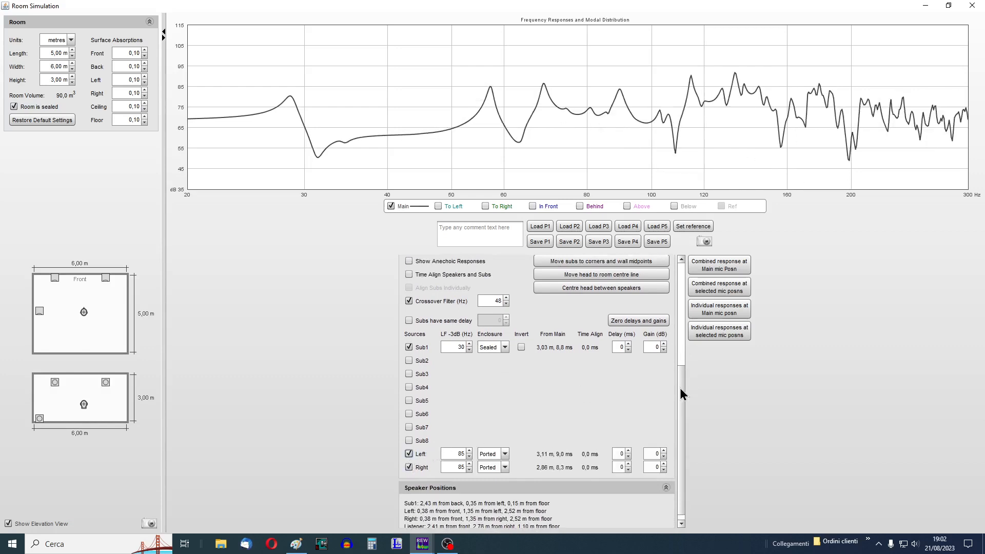
- Turn the option that keeps the left and right speakers symmetric off and back on
scroll(680, 388, "down", 1)
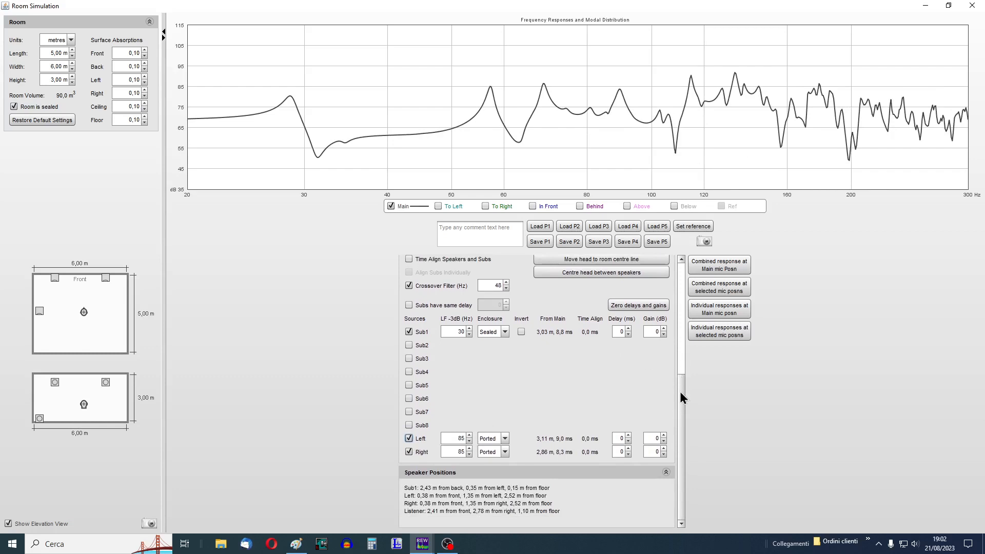
left_click_drag(681, 392, 685, 322)
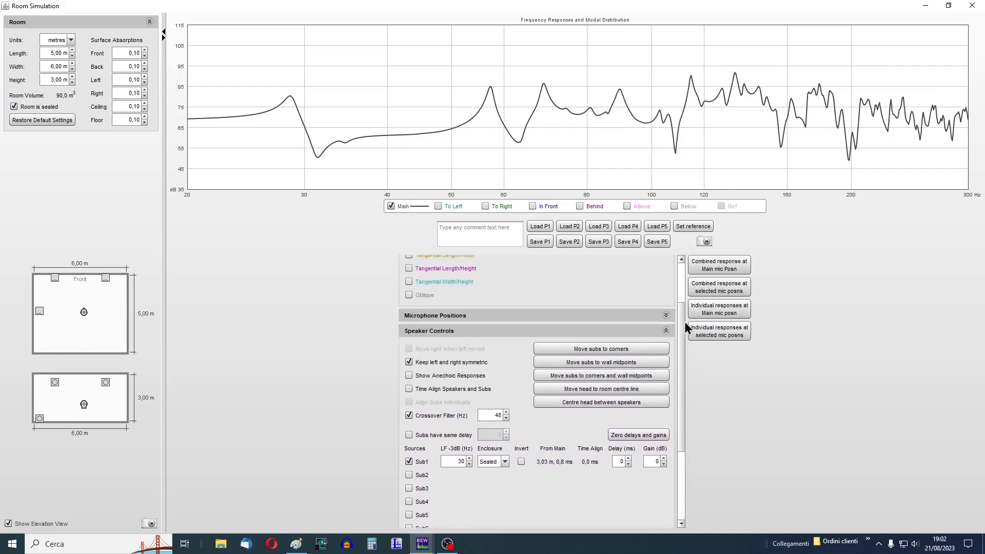
left_click(408, 362)
scroll(683, 319, "down", 5)
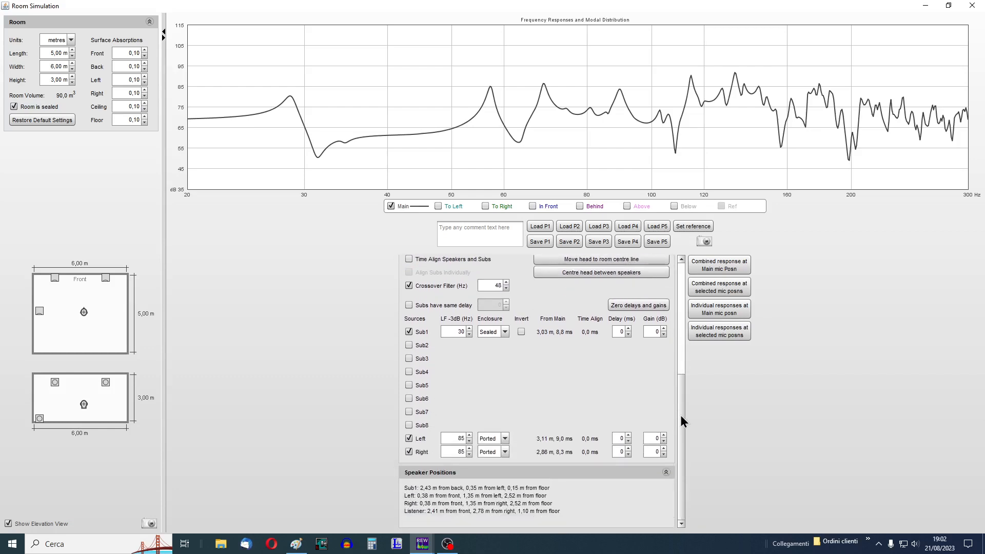
left_click_drag(681, 416, 680, 369)
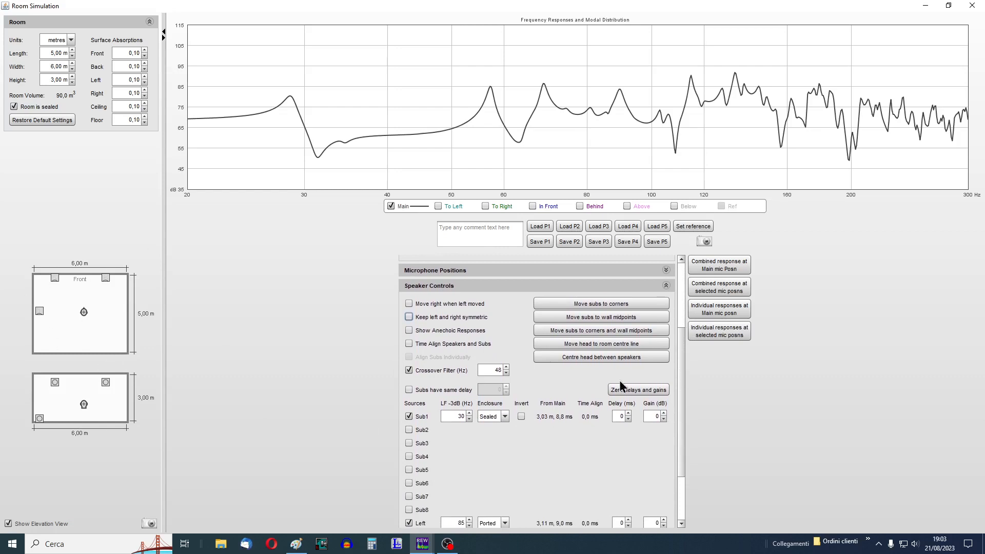
mouse_move(684, 353)
left_mouse_down()
mouse_move(682, 333)
mouse_move(675, 416)
mouse_move(684, 338)
left_mouse_up()
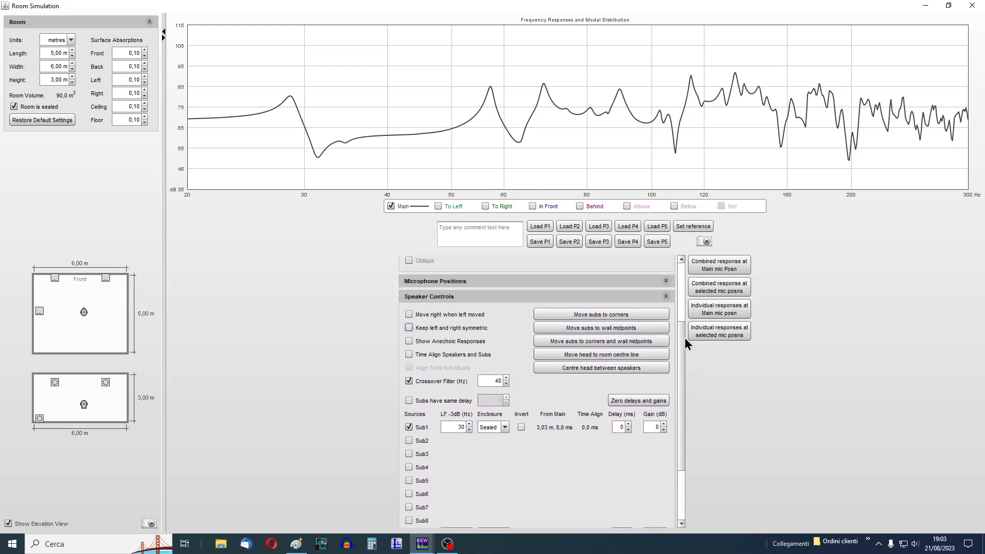
left_click(408, 328)
- Move the right speaker in the elevation view to about 1.28 m from the right wall and 2.39 m above the floor
left_click_drag(683, 338, 677, 389)
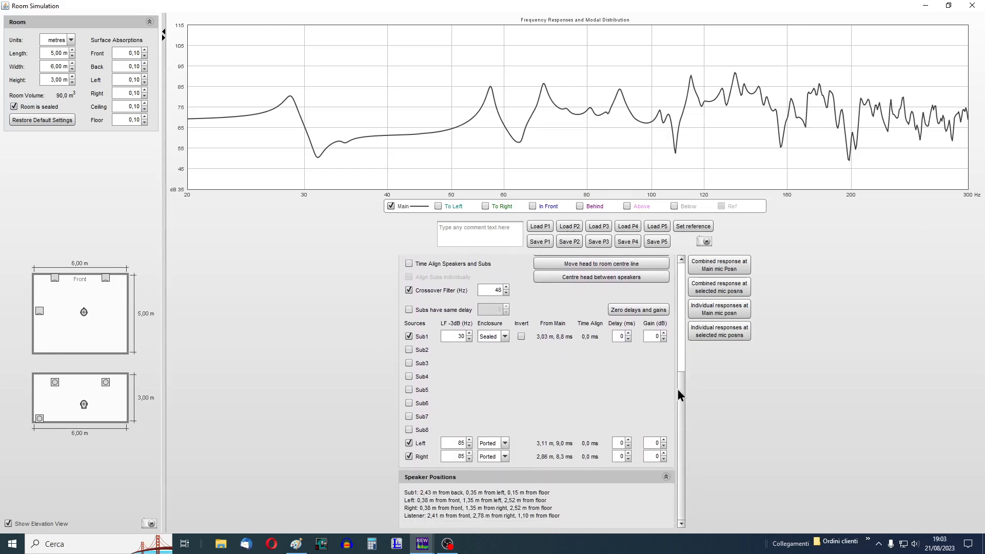
mouse_move(105, 383)
left_mouse_down()
mouse_move(98, 395)
mouse_move(107, 384)
left_mouse_up()
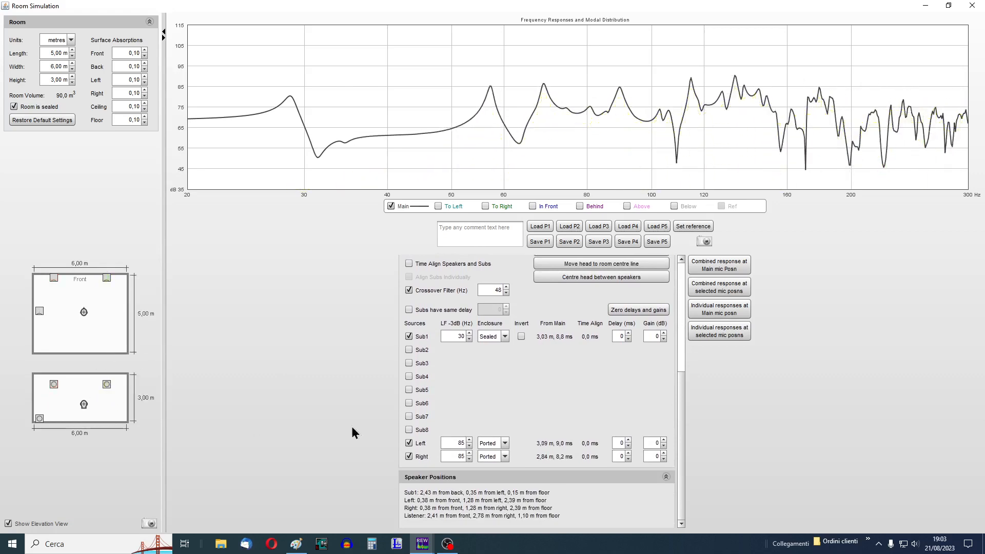
- Disable both the Left and Right speakers in the source list
left_click_drag(679, 404, 680, 396)
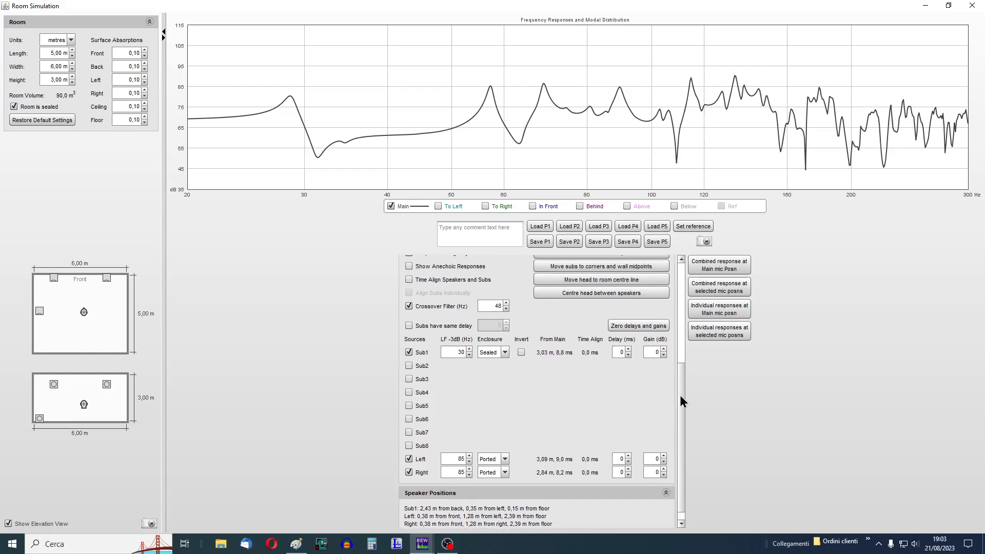
left_click(409, 459)
left_click(408, 472)
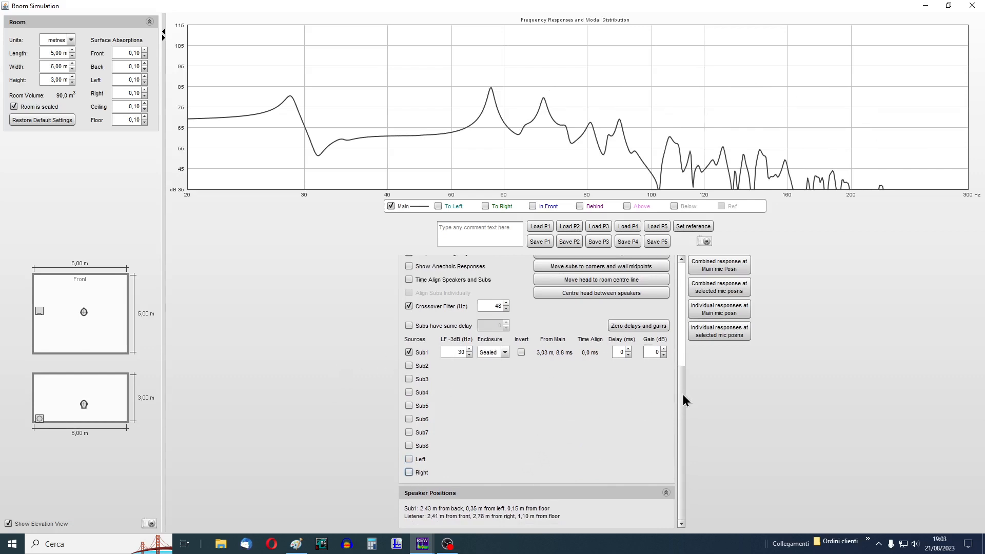
- Enable Sub2 in the source list and set its enclosure to Sealed
scroll(682, 394, "up", 2)
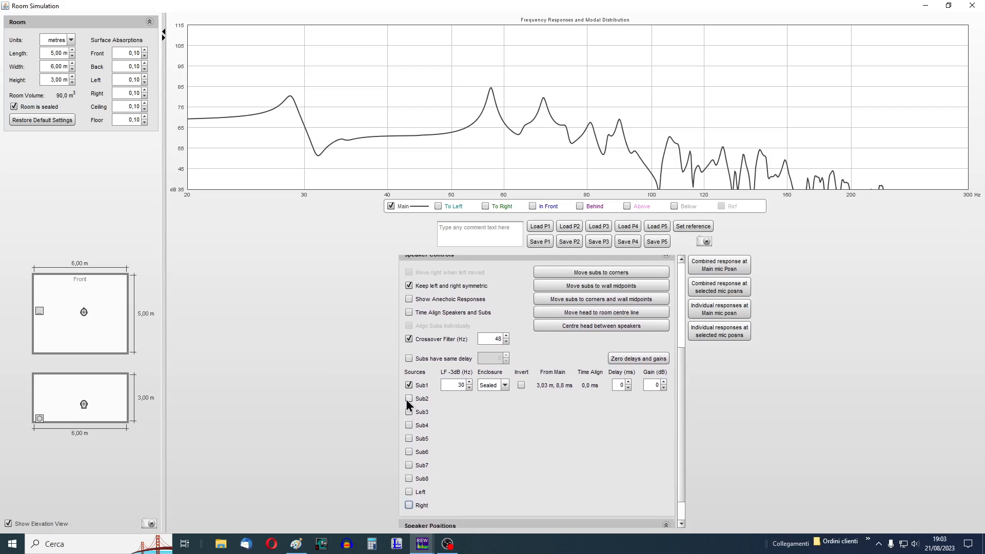
left_click(409, 399)
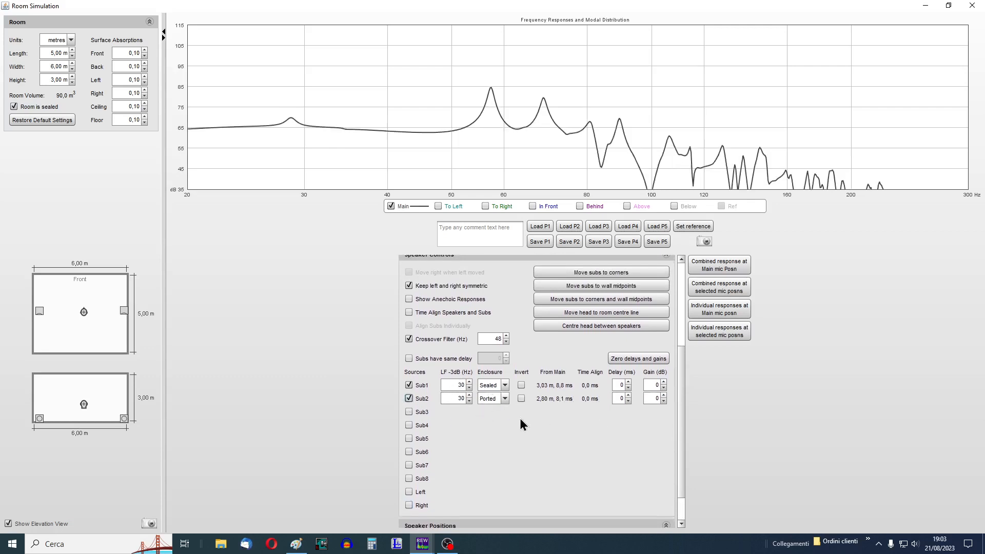
left_click(505, 399)
left_click(505, 411)
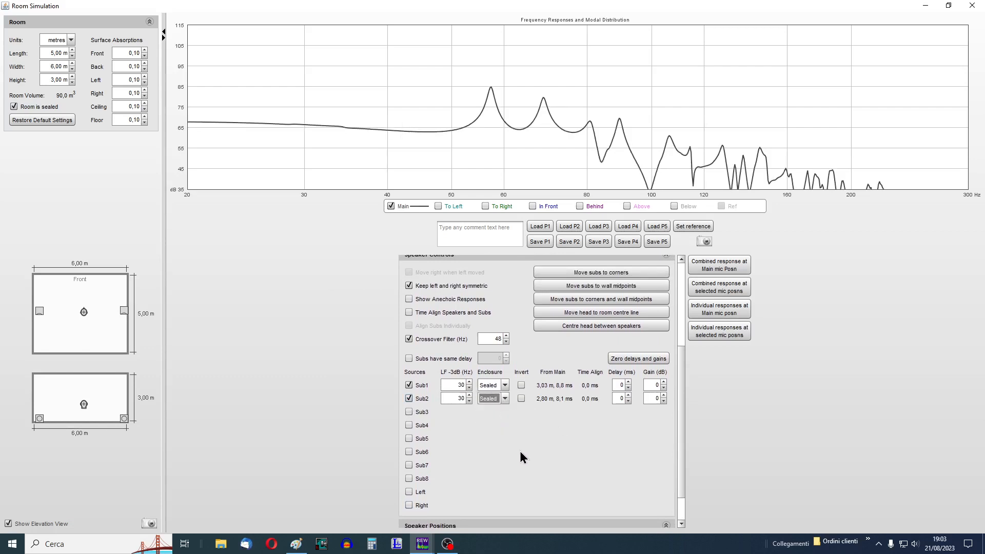
- Try higher crossover filter frequencies in the speaker controls and settle on 90 Hz
left_click_drag(491, 341, 515, 340)
left_click(506, 336)
left_click(506, 336)
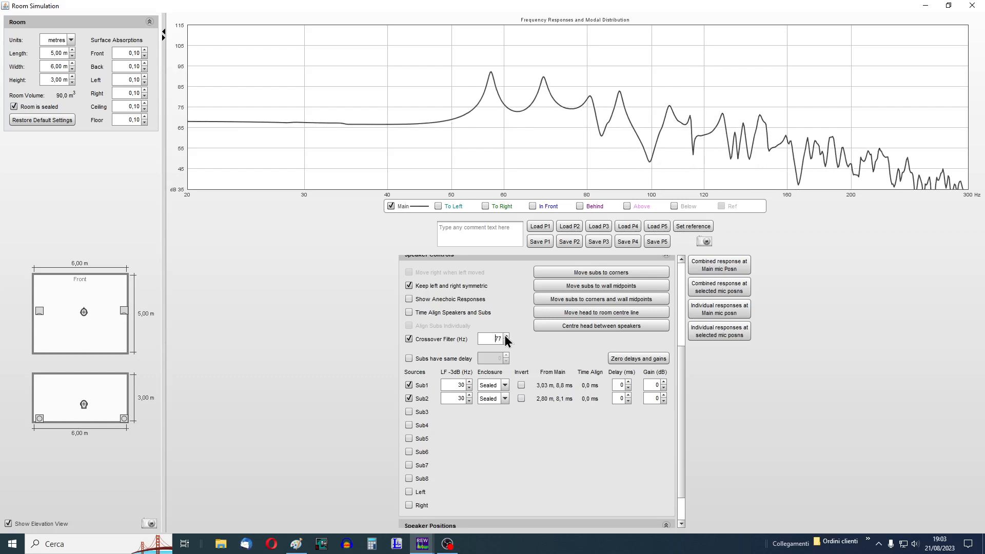
left_click(506, 342)
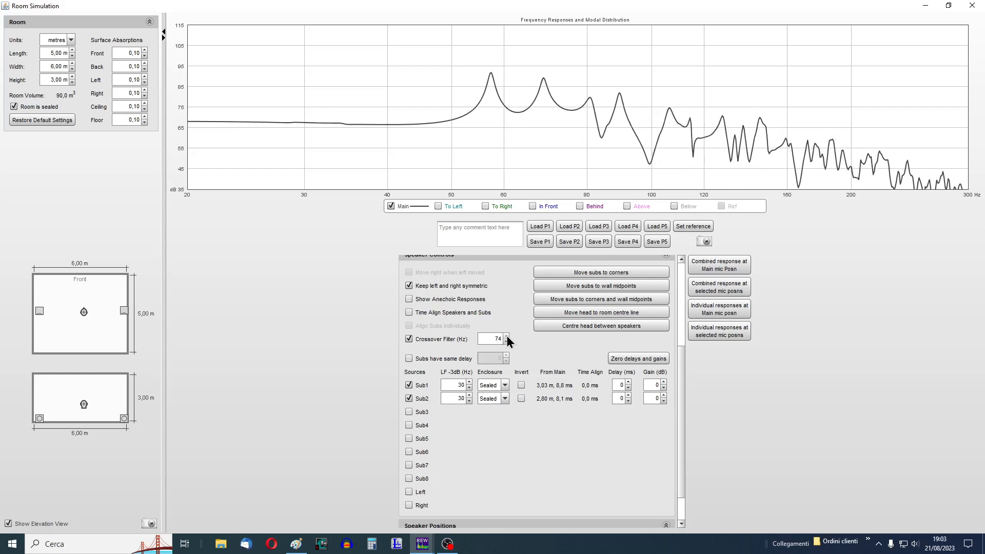
left_click(506, 336)
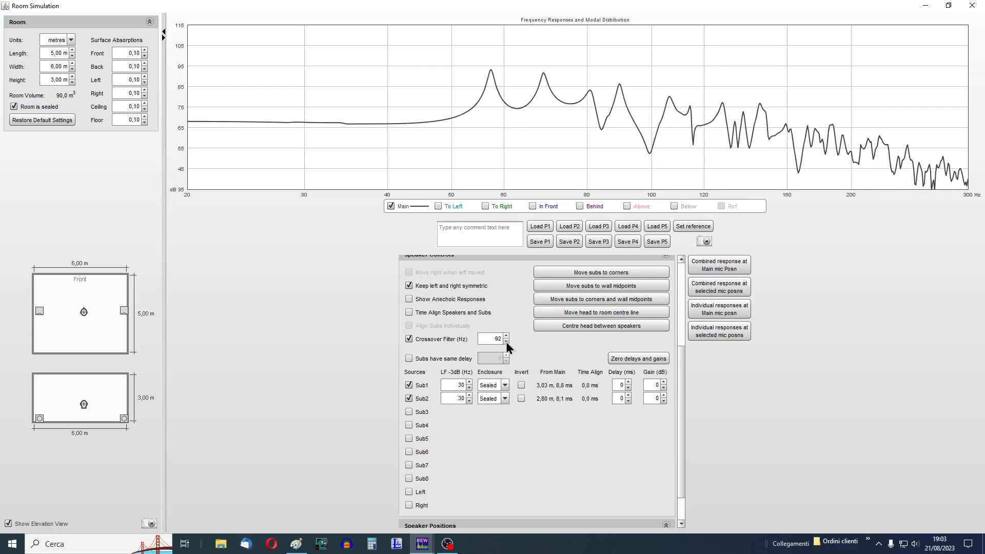
left_click(506, 342)
left_click(507, 343)
left_click(507, 342)
left_click(506, 337)
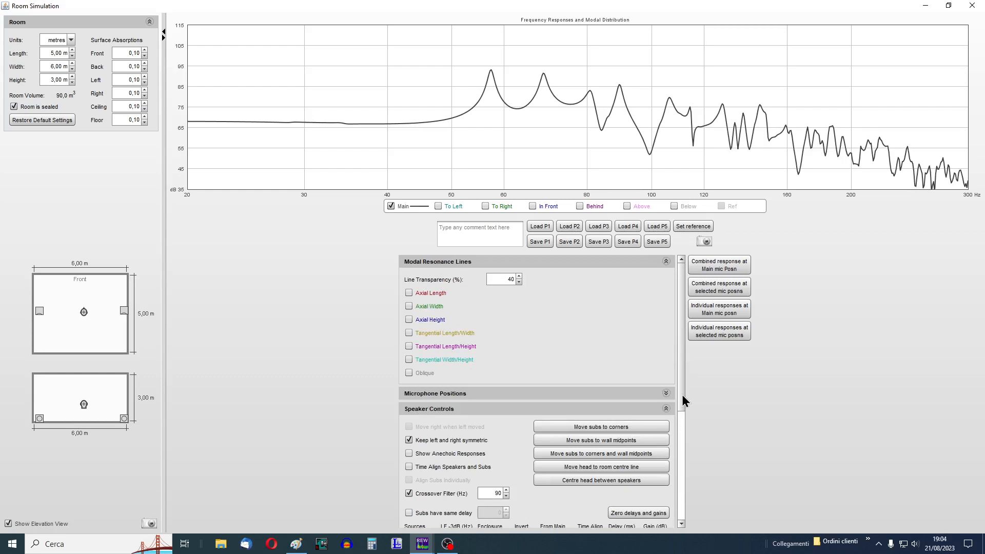
- Move the listener in the room plan to about 1.82 m from the back wall and 2.95 m from the right wall
left_click_drag(679, 393, 678, 489)
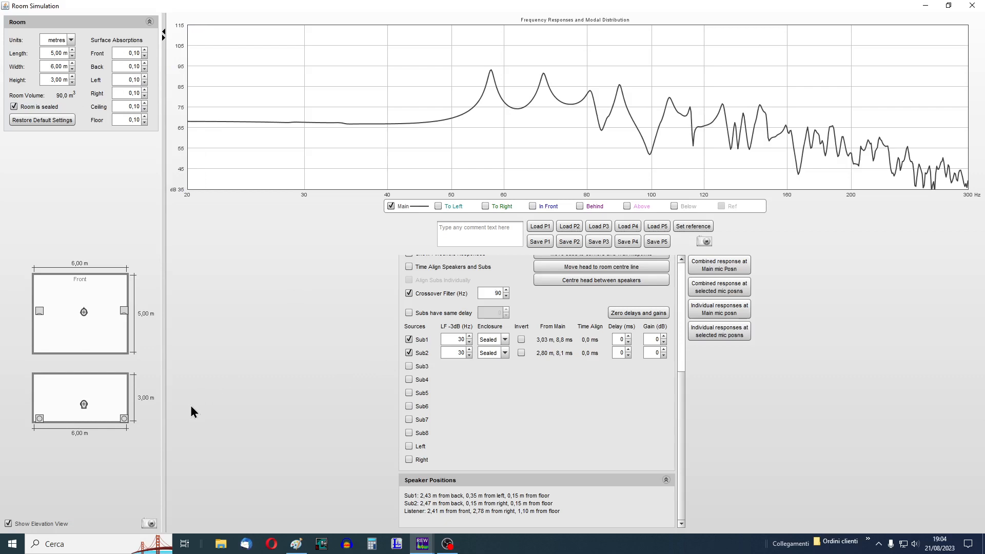
left_click(123, 312)
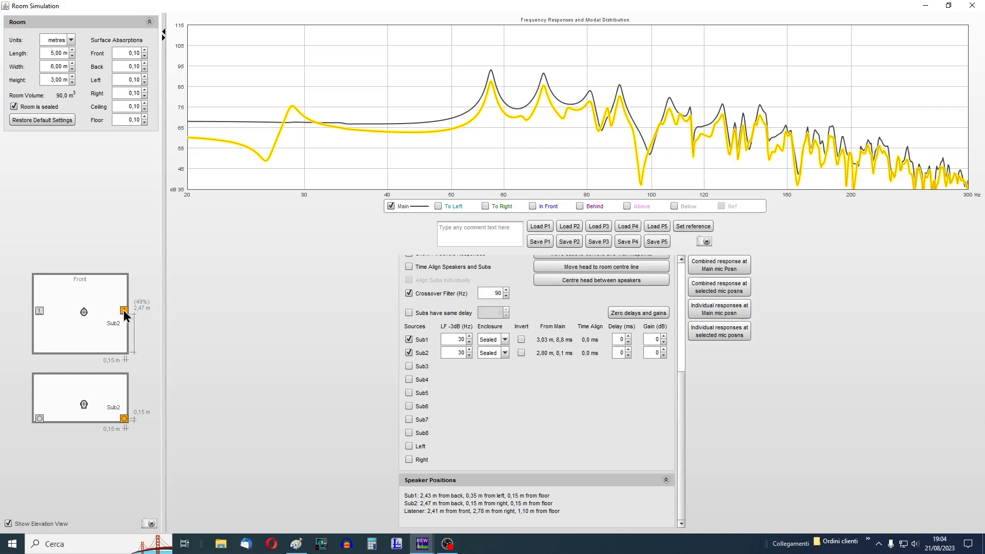
left_click(83, 312)
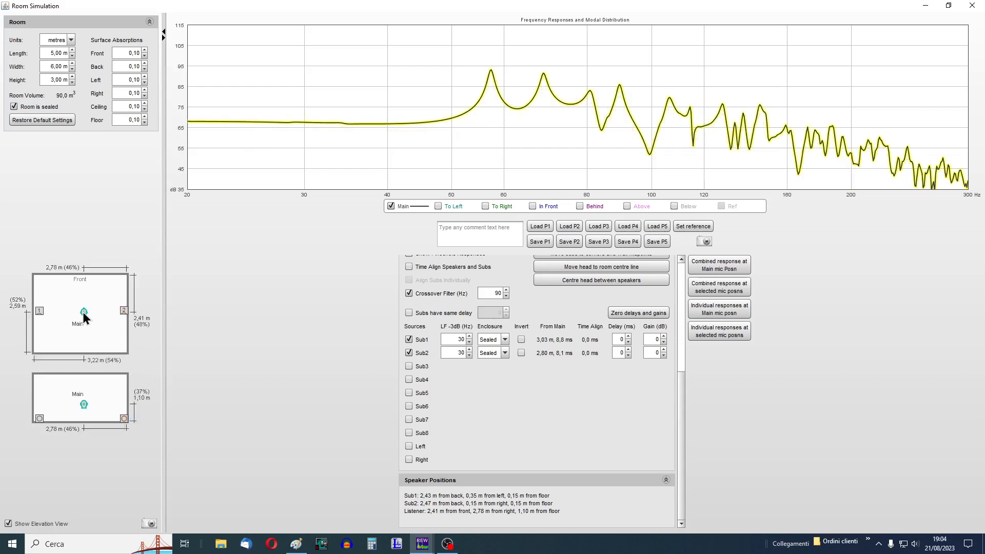
mouse_move(83, 311)
left_mouse_down()
mouse_move(80, 332)
mouse_move(81, 323)
left_mouse_up()
left_click(81, 325)
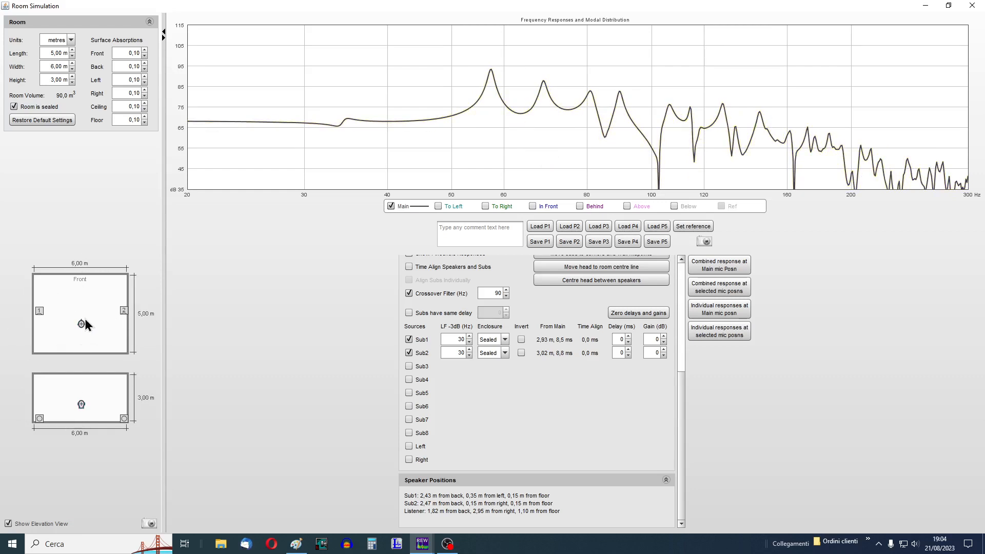
- Move Sub1 and Sub2 into the front corners, about 0.30 m and 0.36 m from the front and 0.15 m from the side walls
left_click_drag(126, 317, 35, 277)
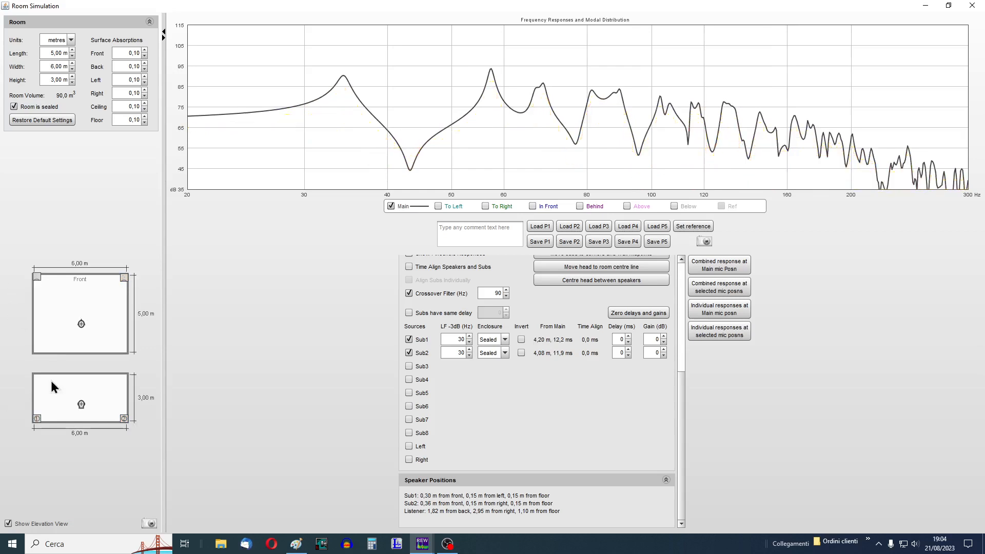
left_click(123, 419)
left_click(37, 278)
- Move the listener to the room's centre, about 2.49 m from the back wall and 2.99 m from the left wall
left_click(70, 324)
left_click(80, 325)
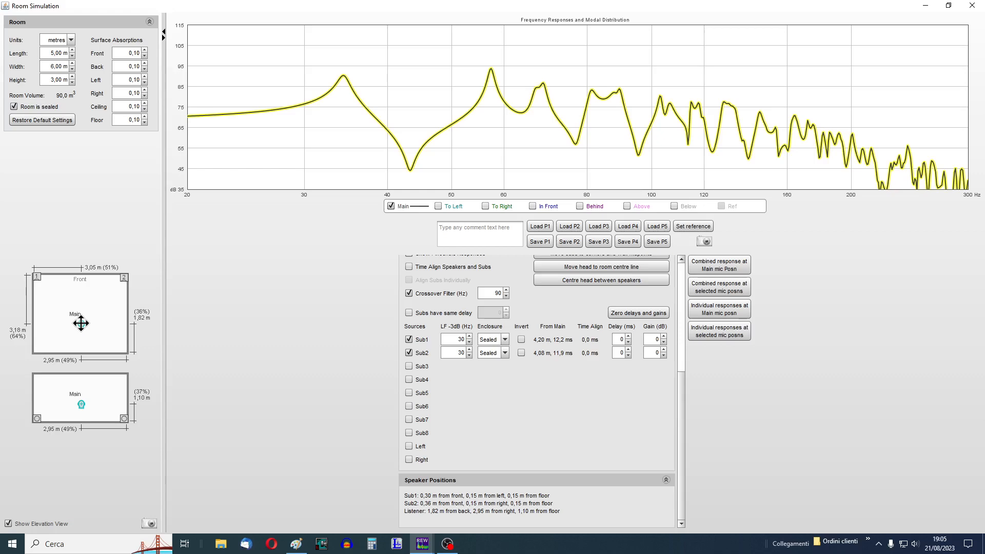
mouse_move(81, 323)
left_mouse_down()
mouse_move(94, 315)
mouse_move(75, 308)
mouse_move(64, 319)
mouse_move(92, 317)
mouse_move(79, 301)
mouse_move(86, 325)
mouse_move(65, 312)
mouse_move(95, 313)
mouse_move(79, 310)
mouse_move(86, 305)
mouse_move(90, 316)
mouse_move(77, 319)
mouse_move(69, 293)
mouse_move(95, 305)
mouse_move(81, 320)
left_mouse_up()
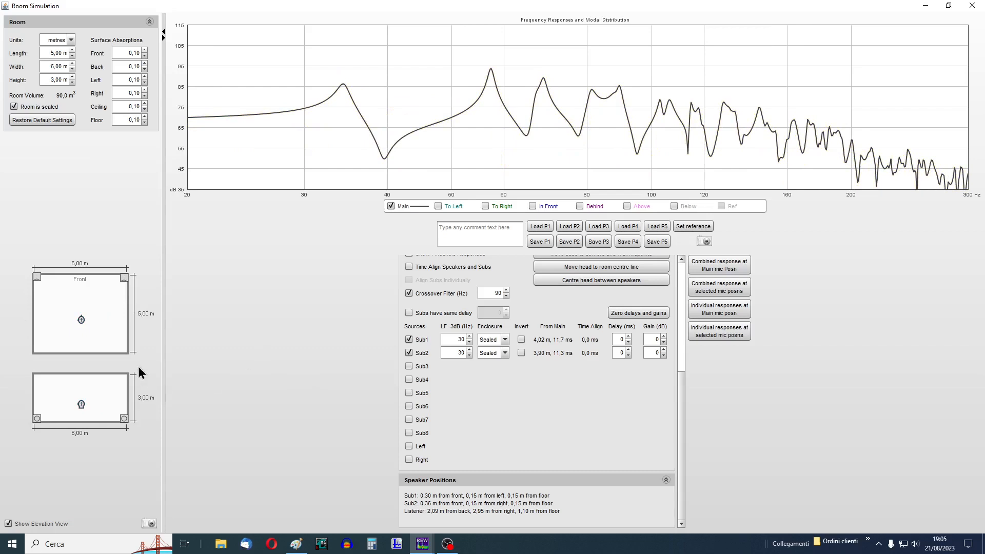
left_click_drag(85, 322, 80, 314)
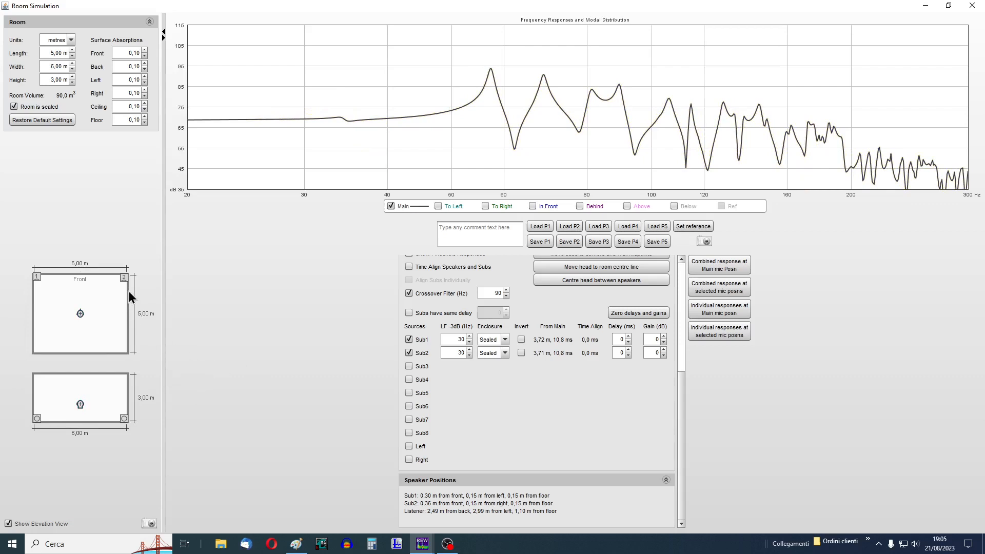
- Move both subs to the midpoints of the side walls, about 2.43 m and 2.44 m from the back and 0.15 m from the sides
left_click(124, 279)
left_click_drag(123, 278, 121, 310)
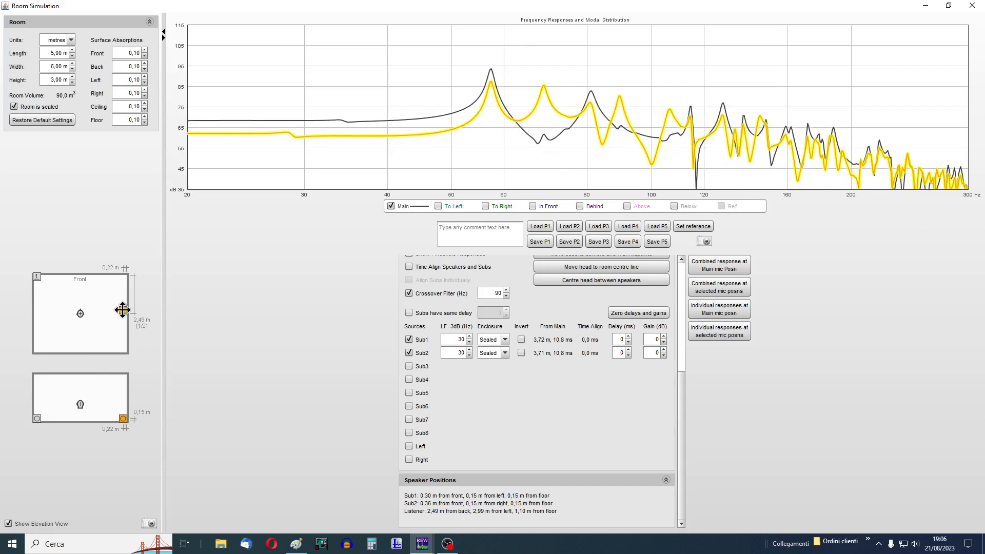
left_click_drag(37, 278, 33, 312)
left_click_drag(122, 310, 124, 311)
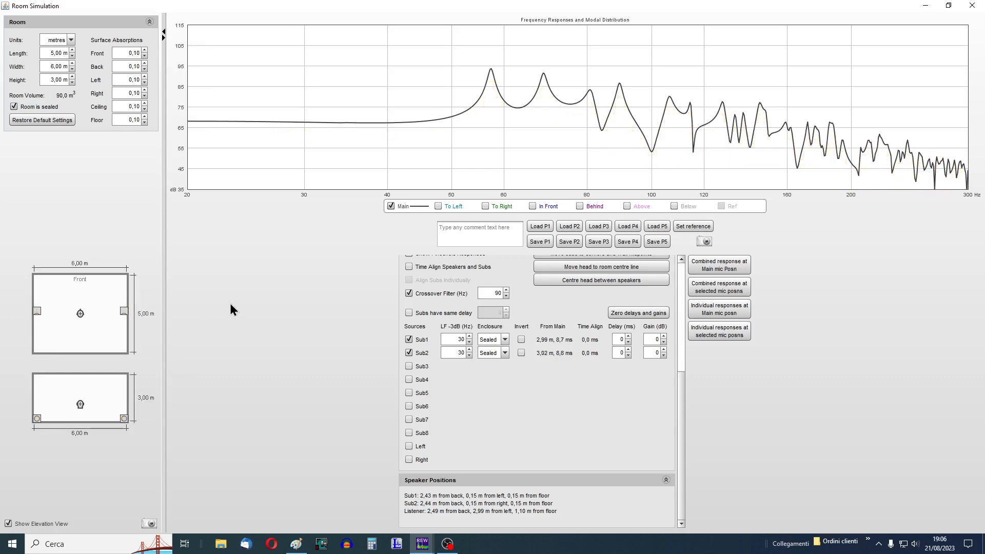
- Return both subs to the front corners and shift the listener to about 2.45 m from the back and 2.85 m from the right wall
left_click_drag(123, 311, 124, 280)
left_click_drag(36, 312, 36, 277)
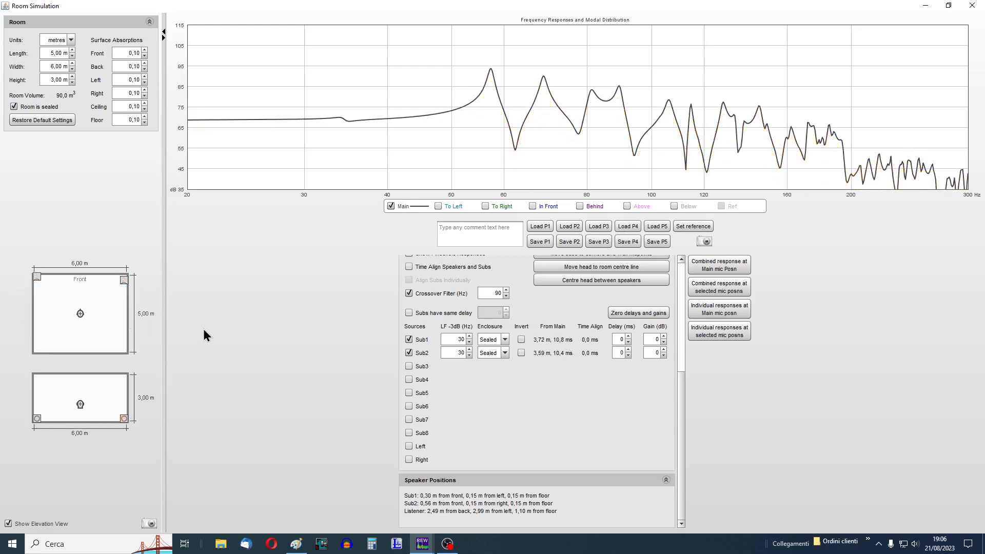
left_click_drag(81, 324, 80, 320)
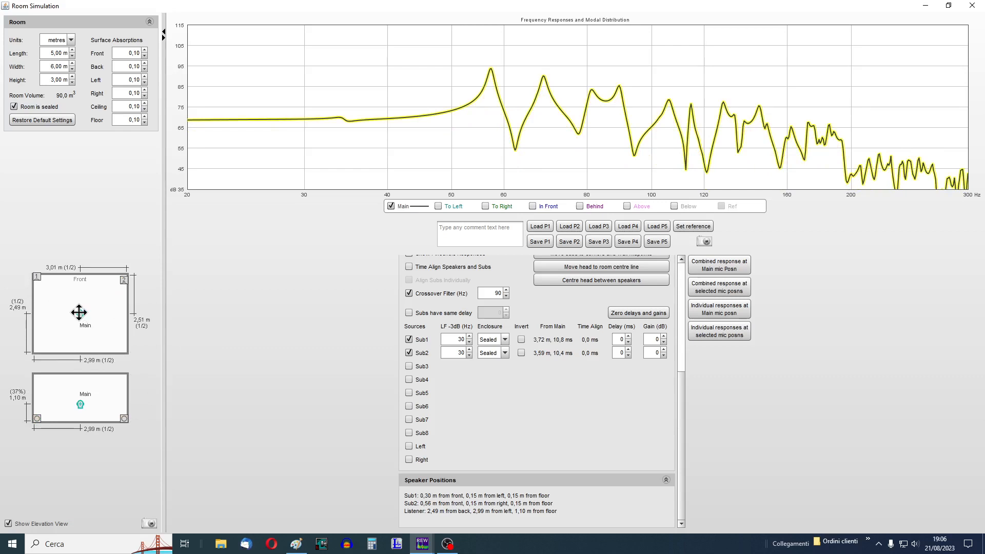
mouse_move(79, 312)
left_mouse_down()
mouse_move(79, 326)
mouse_move(101, 324)
mouse_move(69, 293)
mouse_move(44, 319)
mouse_move(82, 317)
mouse_move(114, 341)
mouse_move(84, 337)
mouse_move(97, 314)
mouse_move(83, 314)
left_mouse_up()
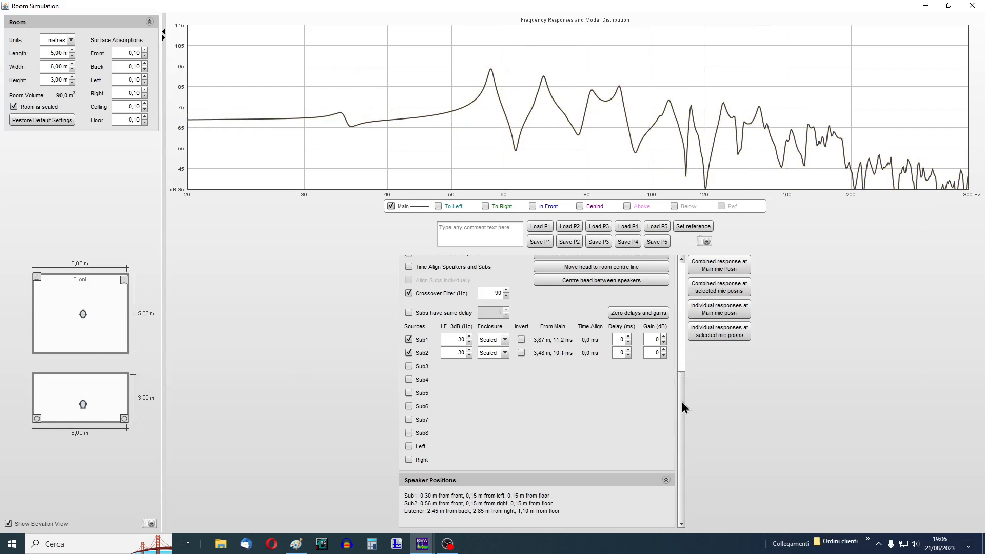
- Enable the Left and Right speakers and move the pair to about 1.48 m from the side walls and 1.82 m above the floor
left_click(408, 446)
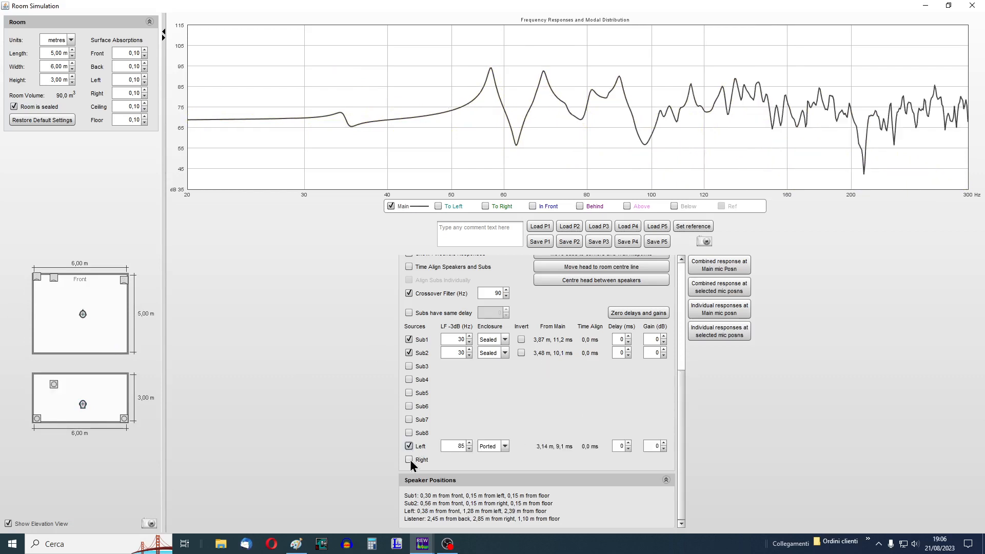
left_click(409, 459)
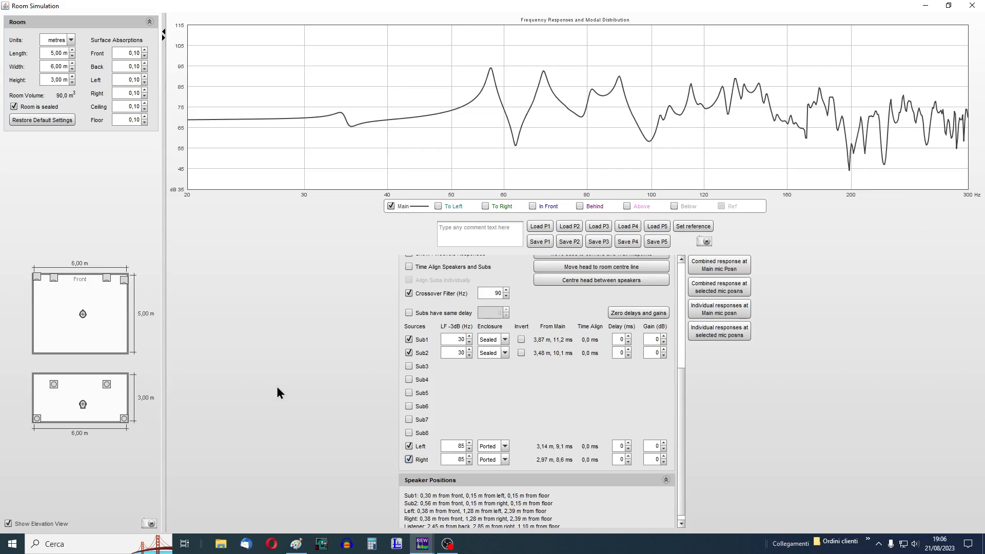
mouse_move(107, 386)
left_mouse_down()
mouse_move(104, 398)
mouse_move(102, 378)
mouse_move(98, 406)
mouse_move(103, 393)
left_mouse_up()
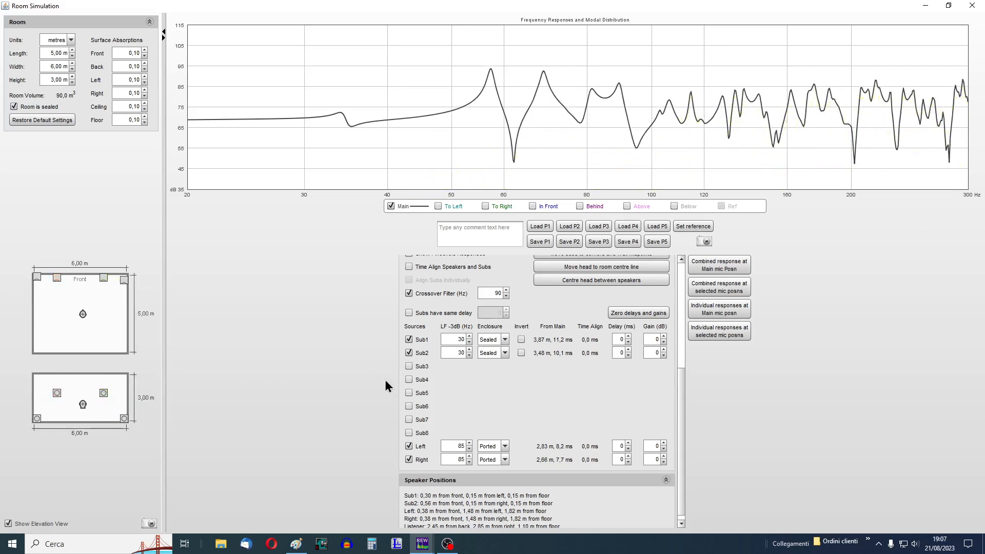
- Turn off left and right speaker symmetry and reposition only the right speaker in the elevation view, level with the left one
left_click_drag(680, 389, 679, 331)
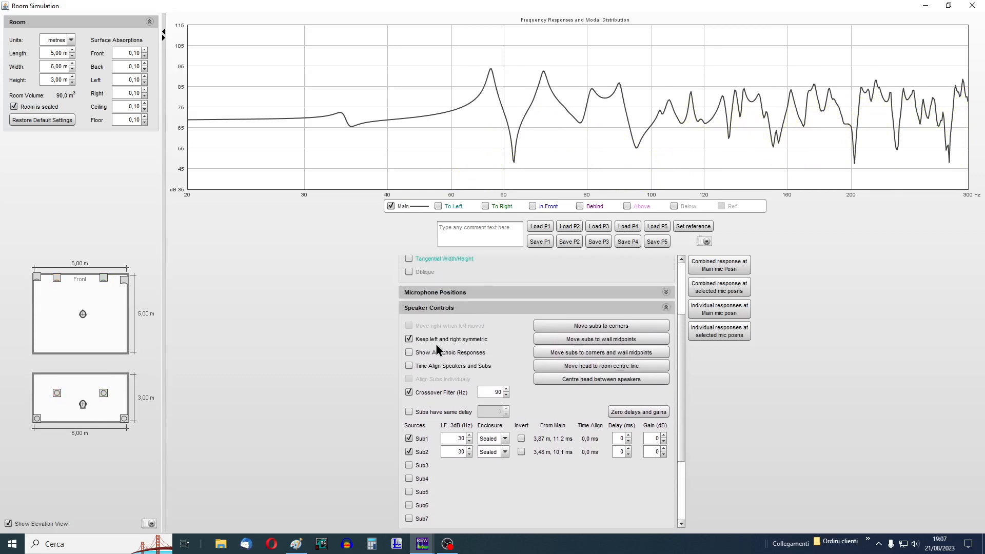
left_click(409, 339)
left_click_drag(107, 393, 111, 398)
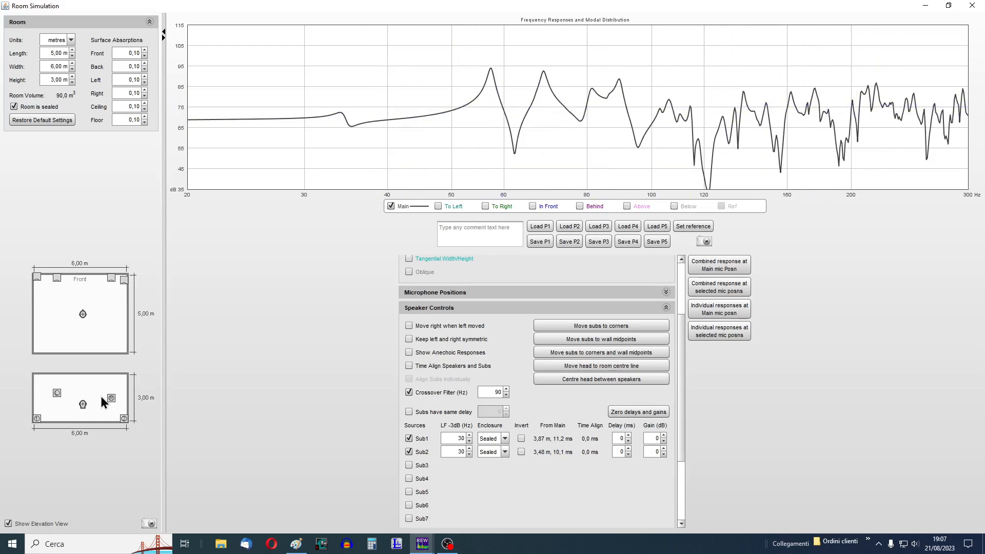
left_click_drag(112, 398, 96, 391)
left_click_drag(103, 393, 105, 393)
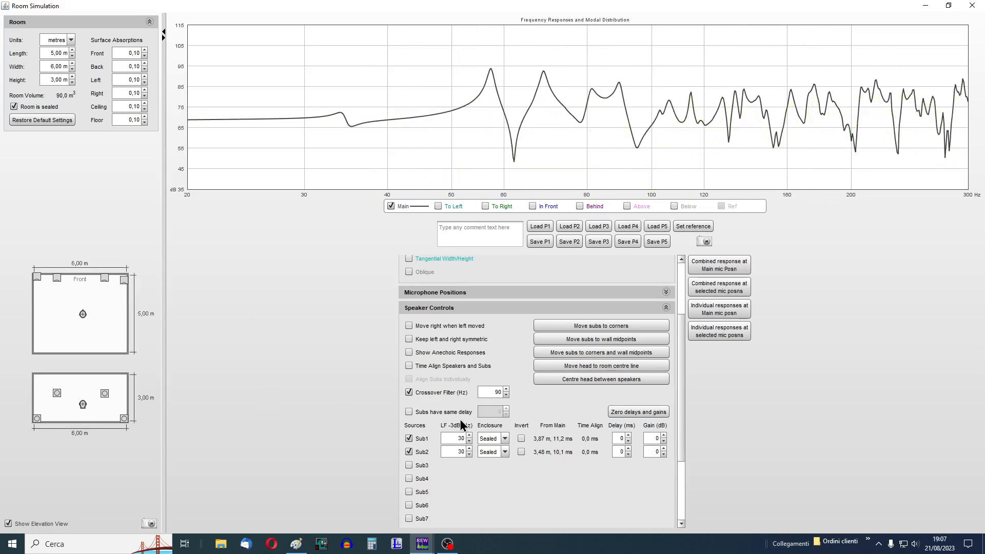
- Send the combined response at the main mic position to REW and view it in the main REW window
left_click_drag(678, 355, 684, 328)
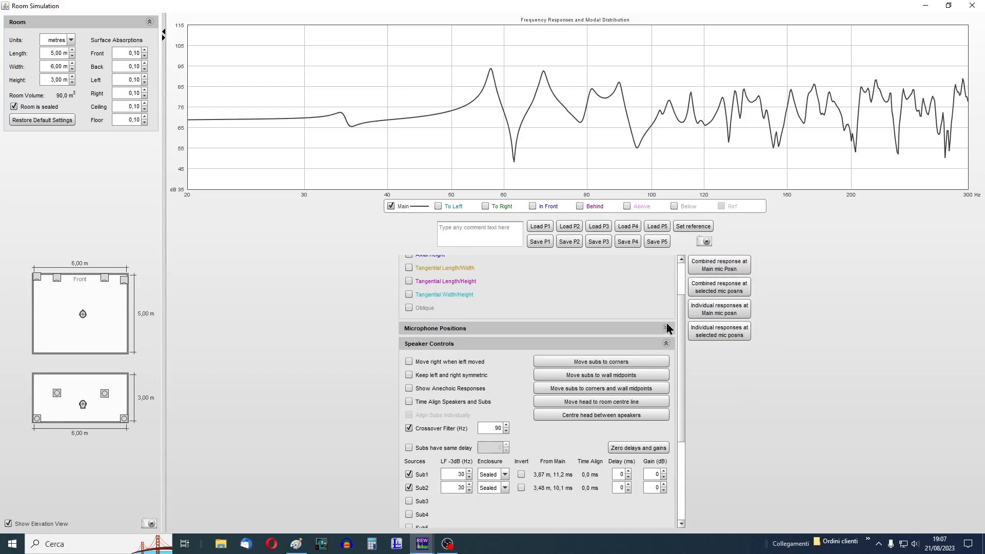
mouse_move(85, 409)
left_click(714, 271)
left_click(549, 281)
mouse_move(422, 544)
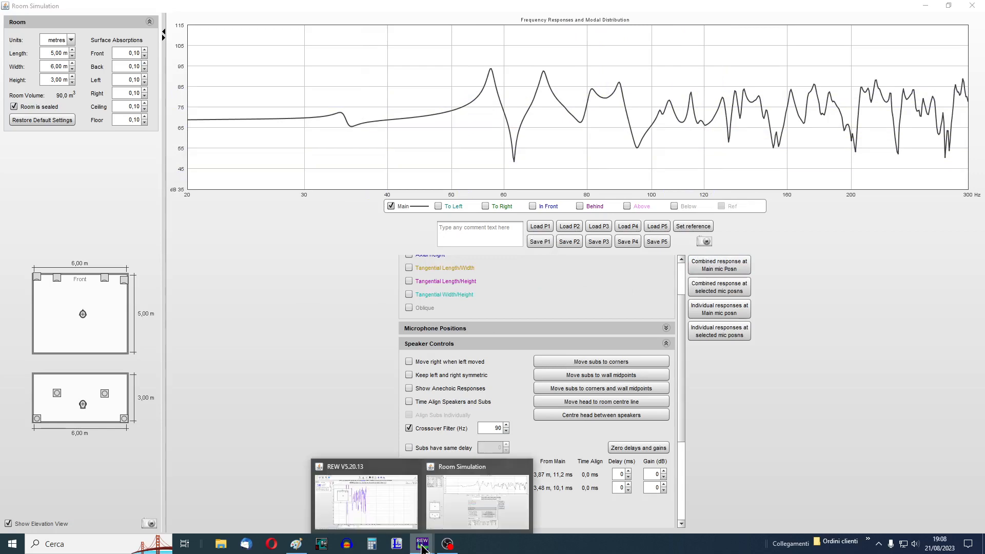
left_click(389, 503)
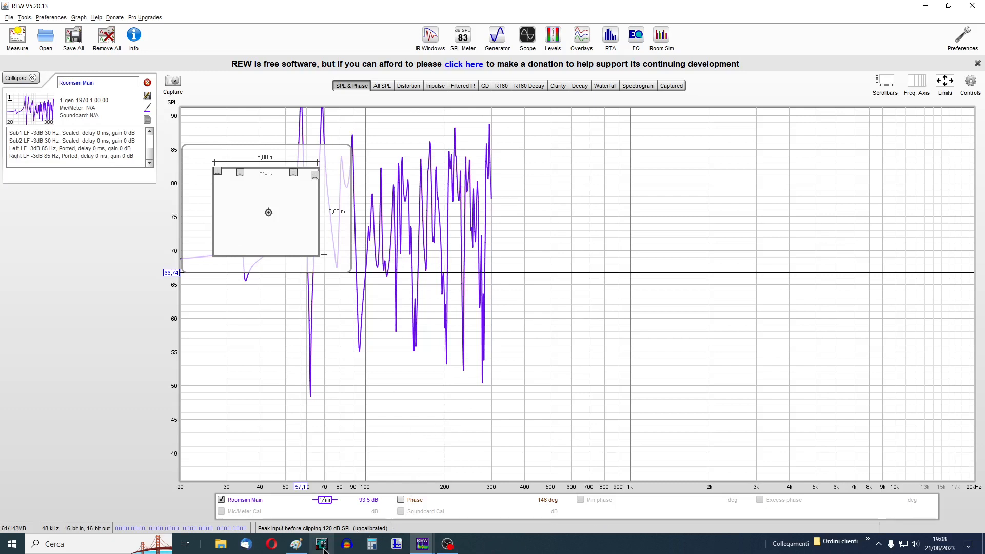
- Return to the Room Simulation window and move the listener to about 2.22 m from the back and 2.98 m from the right wall
mouse_move(422, 546)
left_click(487, 501)
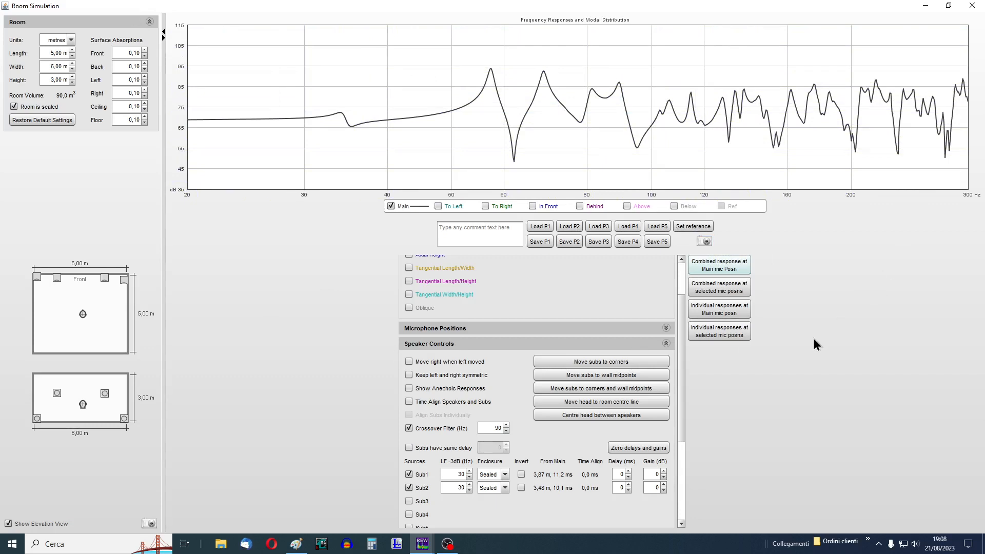
scroll(672, 352, "down", 3)
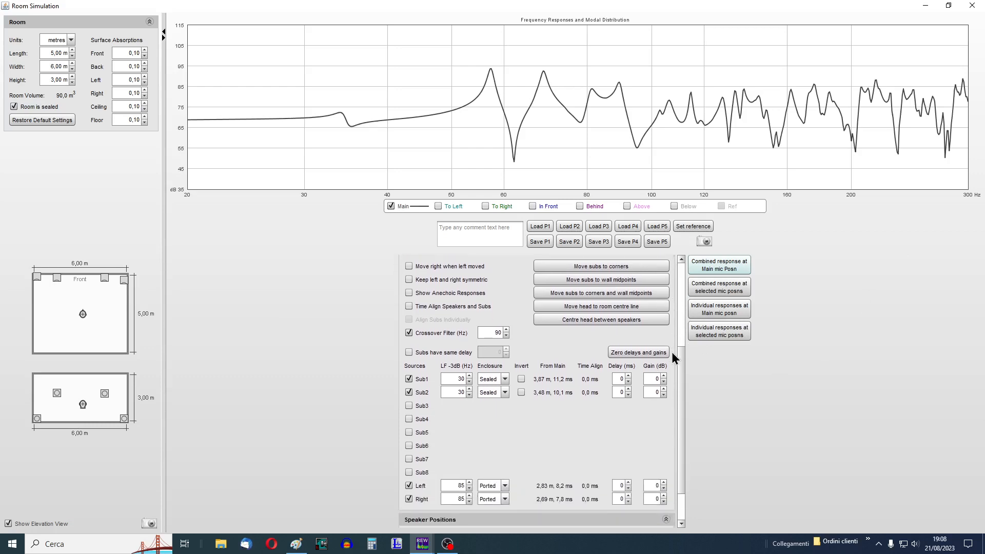
scroll(672, 353, "down", 1)
scroll(670, 363, "up", 3)
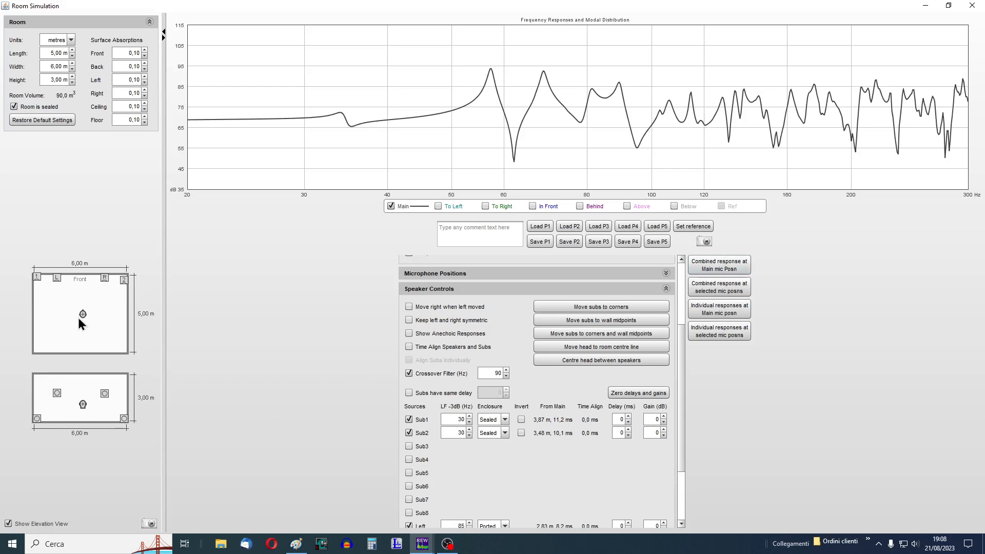
mouse_move(84, 320)
mouse_move(83, 319)
left_mouse_down()
mouse_move(75, 333)
mouse_move(77, 319)
left_mouse_up()
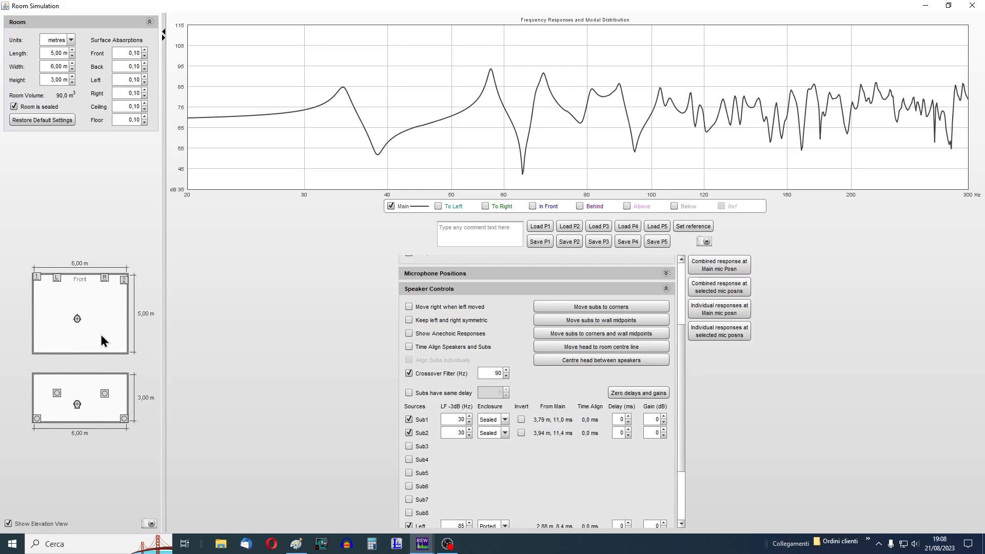
left_click_drag(77, 319, 79, 320)
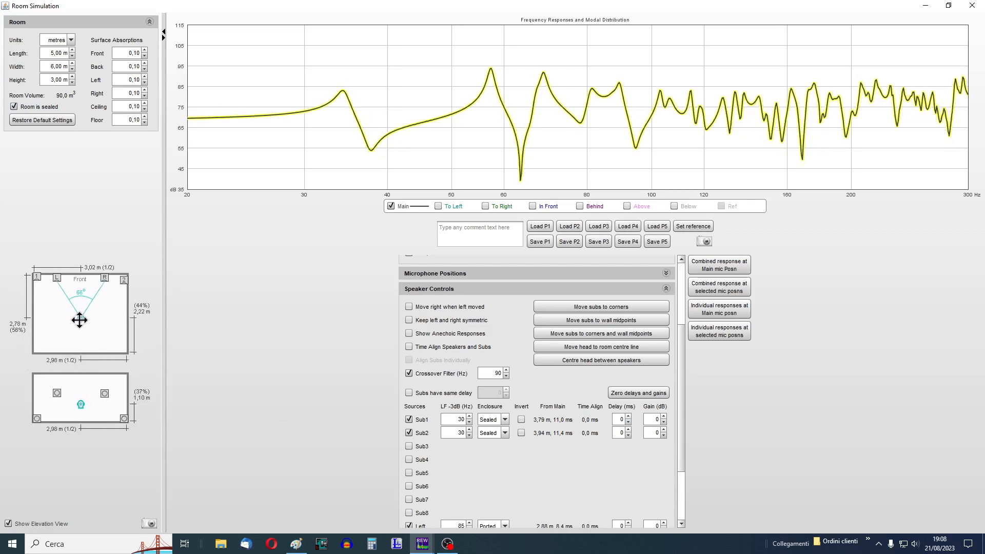
left_click(567, 361)
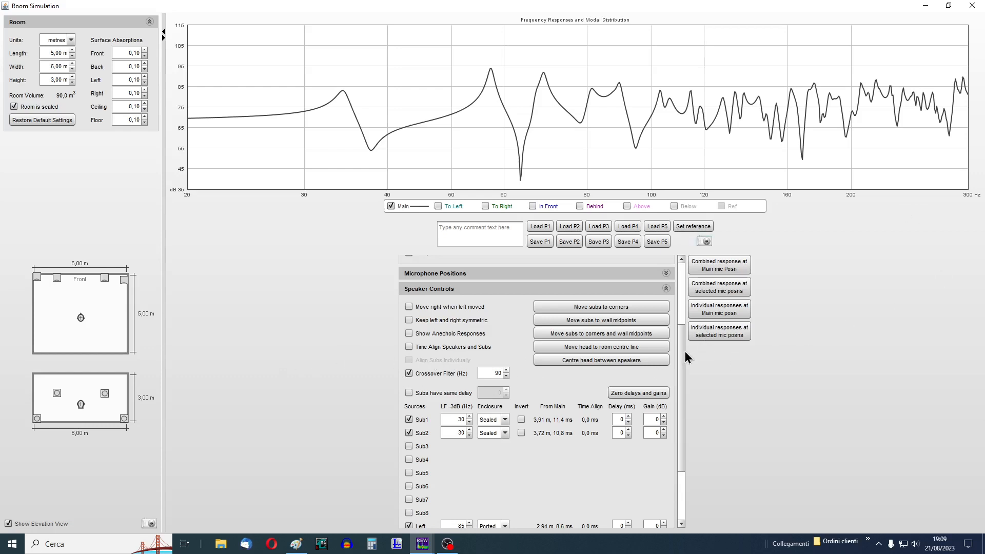
- Display the Axial Length, Axial Width and Axial Height modal resonance lines on the response graph
left_click_drag(680, 361, 679, 293)
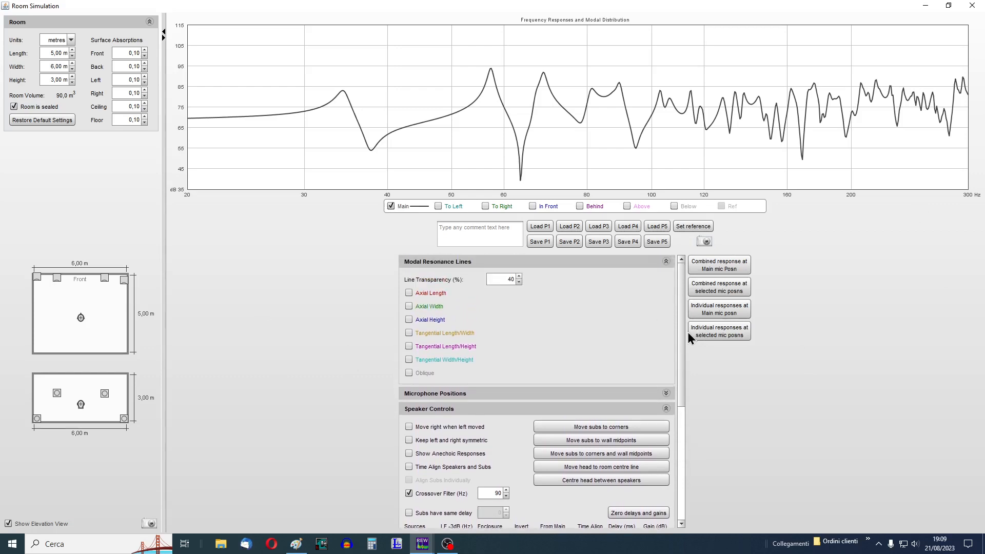
left_click(409, 293)
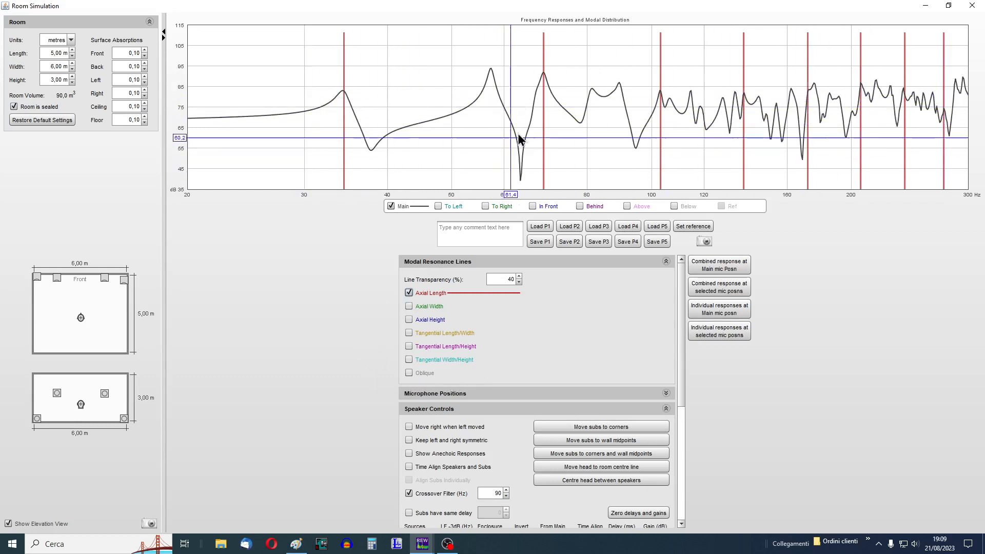
left_click(408, 308)
left_click(409, 319)
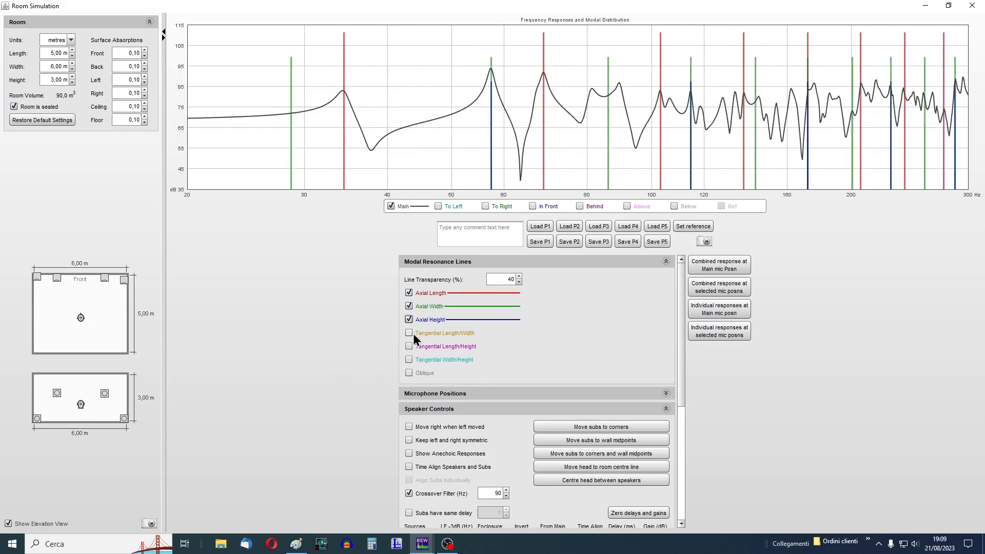
- Add the Tangential Length/Width, Tangential Length/Height, Tangential Width/Height and Oblique modal resonance lines to the response graph
left_click(409, 333)
left_click(408, 345)
left_click(409, 359)
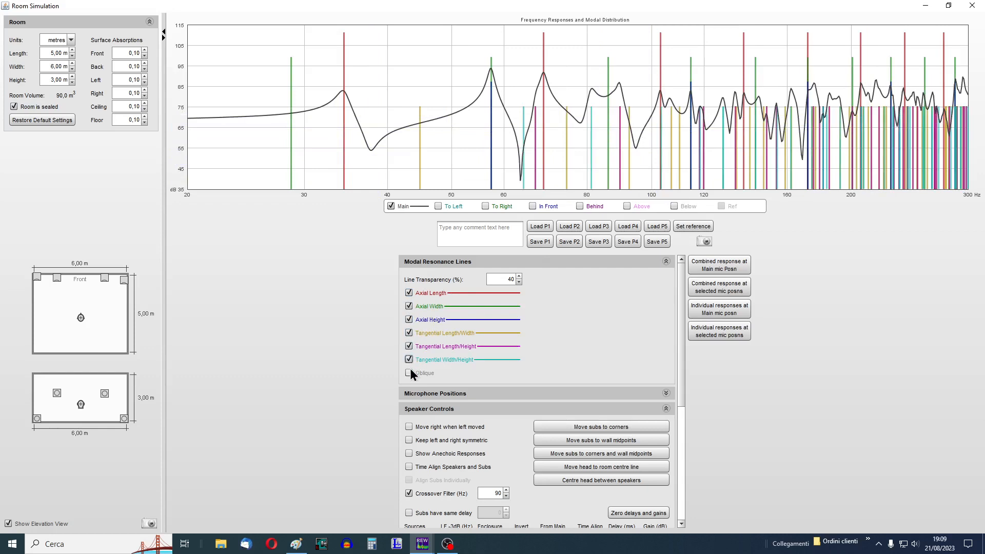
left_click(409, 372)
- Hide all the tangential, oblique and axial modal resonance lines from the response graph
left_click(409, 359)
left_click(408, 346)
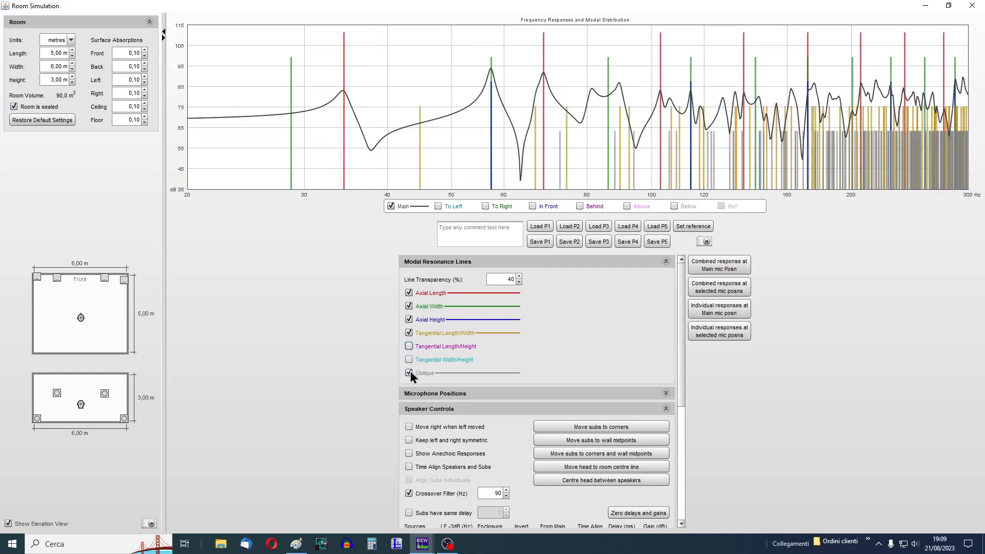
left_click(409, 372)
left_click(409, 333)
left_click(408, 319)
left_click(409, 306)
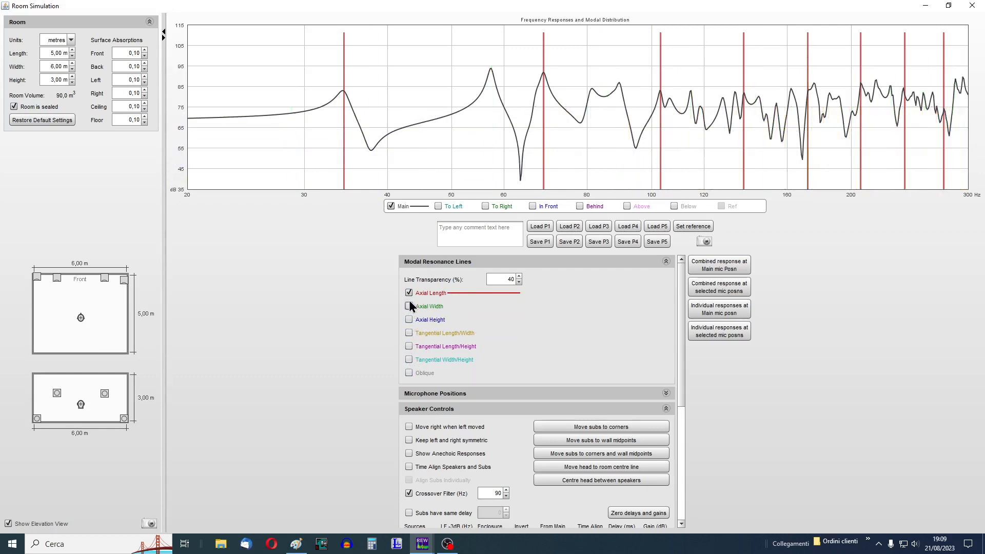
left_click(408, 294)
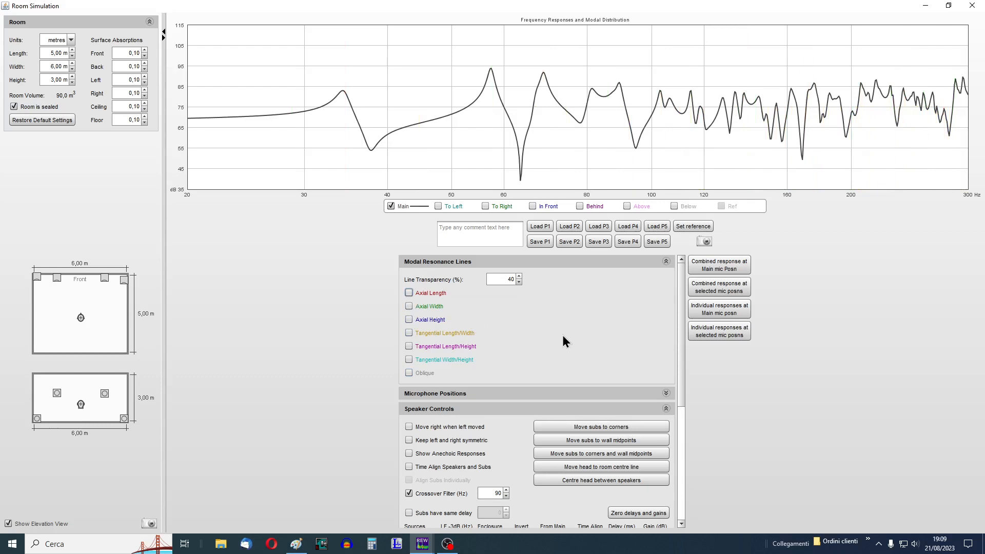
- Show and hide the Axial Length lines twice to compare them with the peaks of the main response
left_click(410, 293)
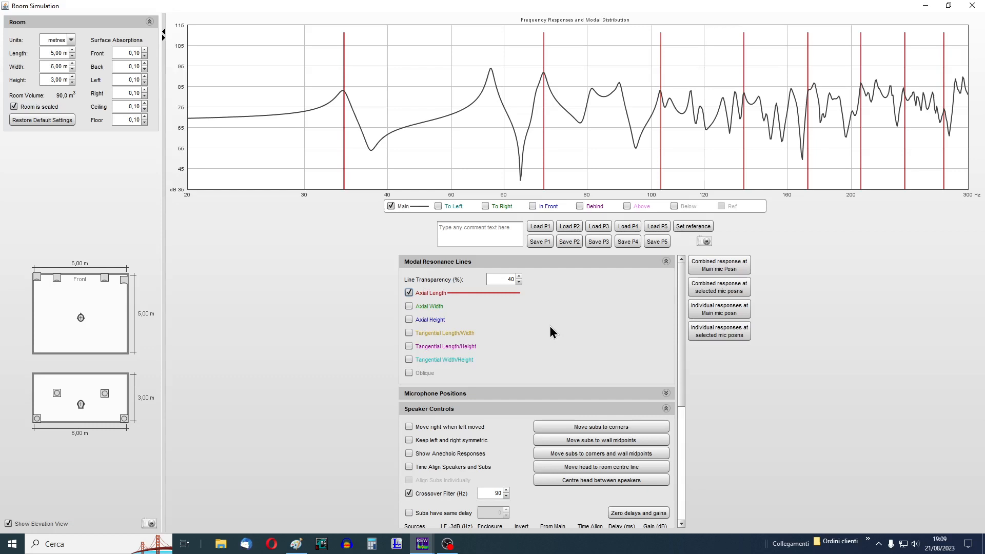
left_click(408, 294)
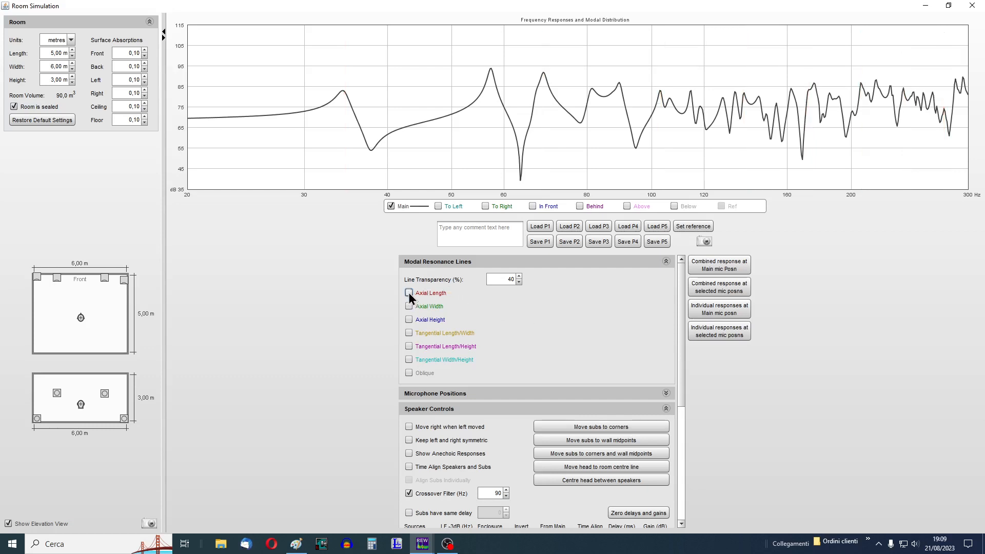
left_click(409, 293)
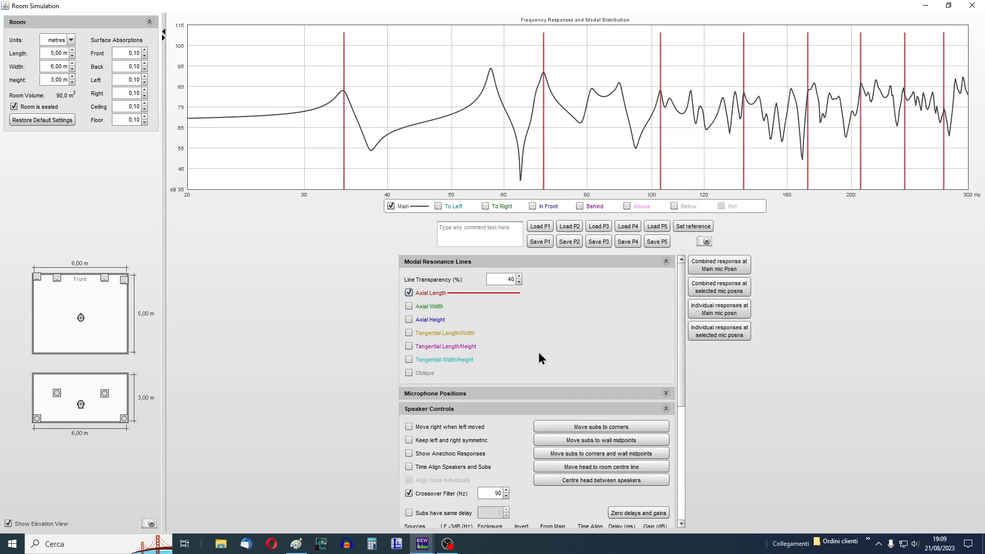
left_click(409, 294)
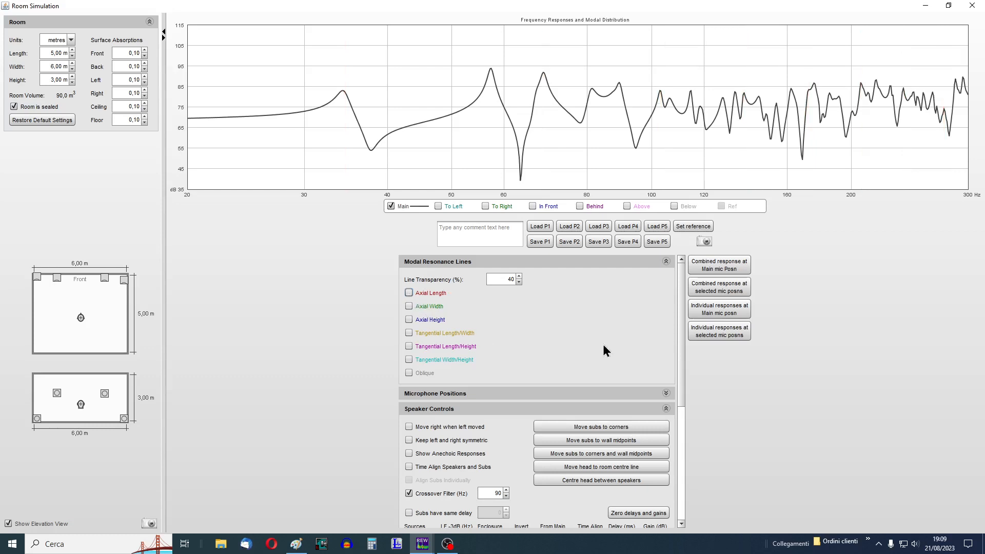
- Set the room height to 5 m
left_click_drag(680, 281, 679, 402)
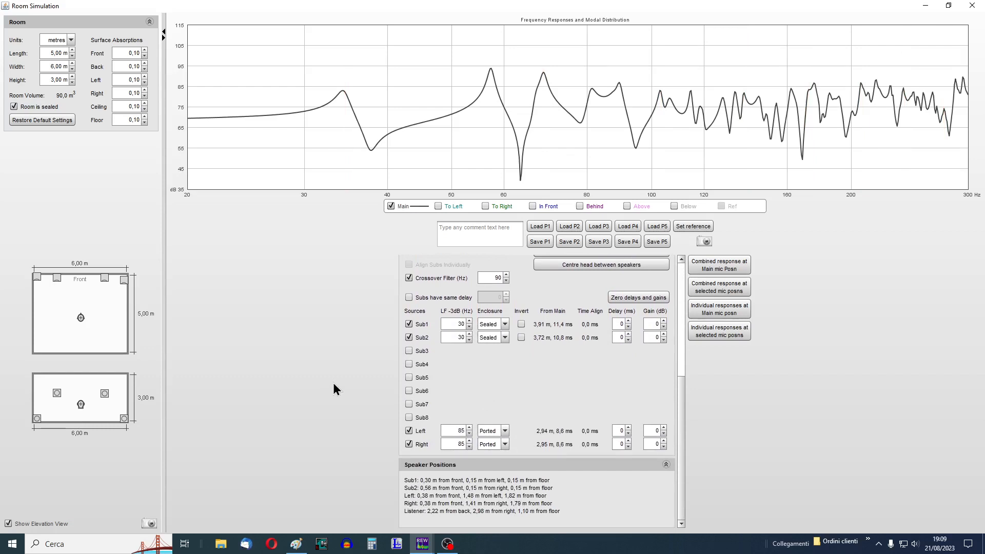
left_click_drag(682, 405, 684, 291)
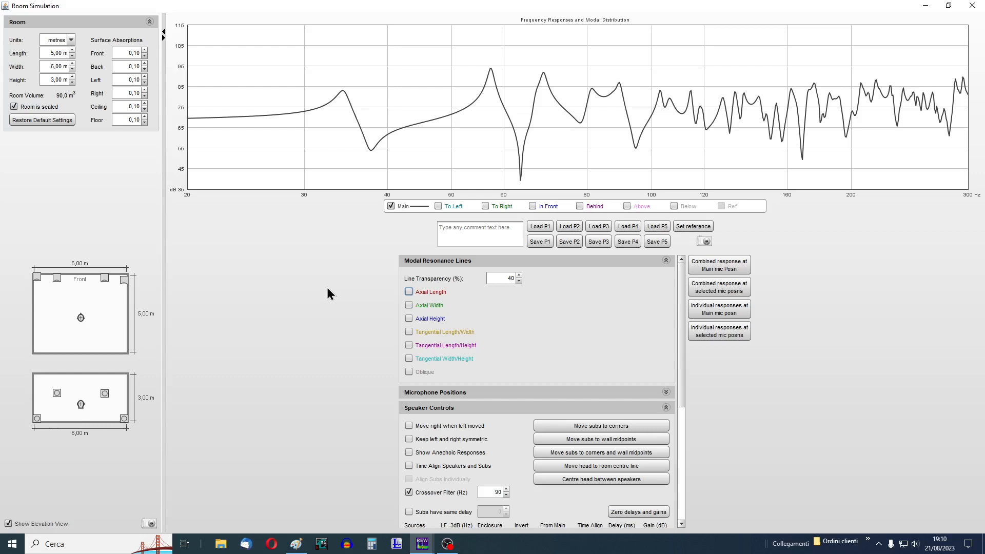
double_click(56, 80)
triple_click(52, 83)
type("5")
key("Return")
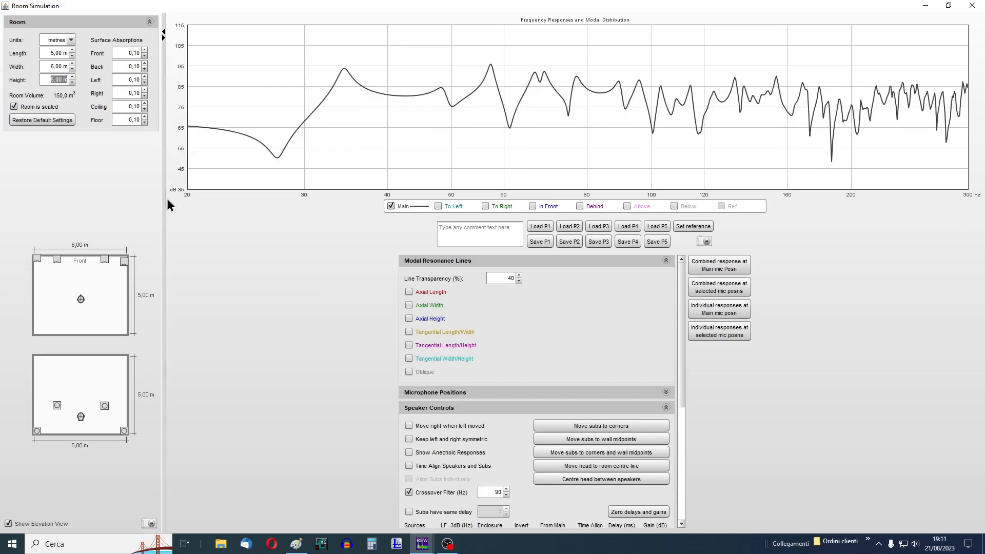